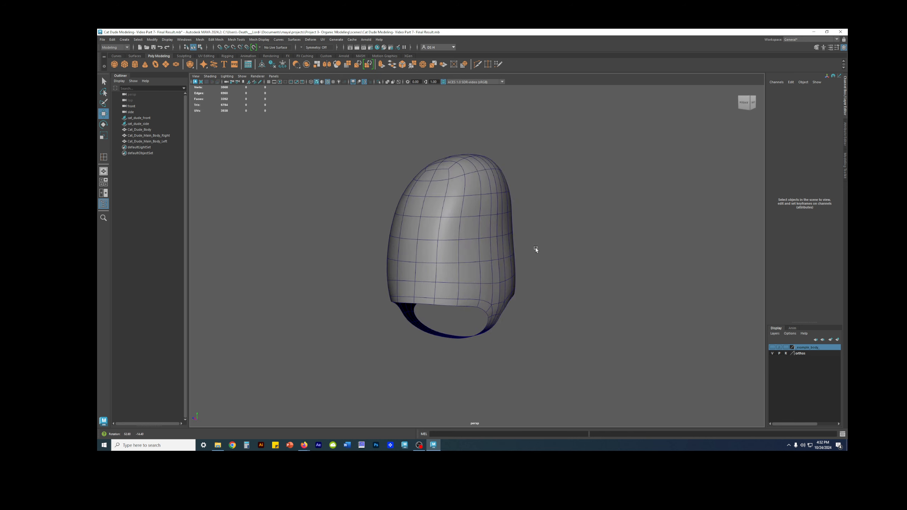
Turn off the smooth preview on Cat_Dude_Main_Body_Right and clear the selection
click(492, 244)
key(1)
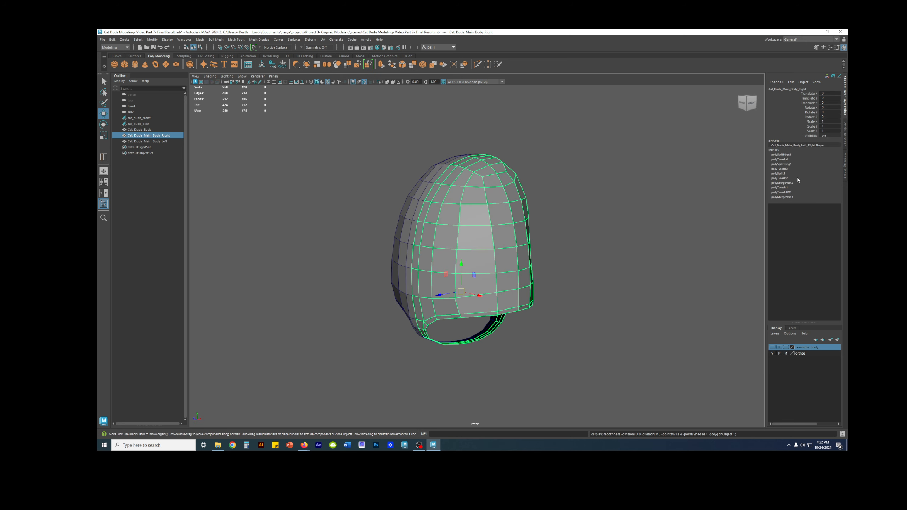
mouse_move(507, 211)
alt+mouse_down()
mouse_move(595, 208)
mouse_move(482, 259)
mouse_move(486, 209)
mouse_move(489, 216)
alt+mouse_up()
alt+drag(560, 177, 607, 238)
click(615, 240)
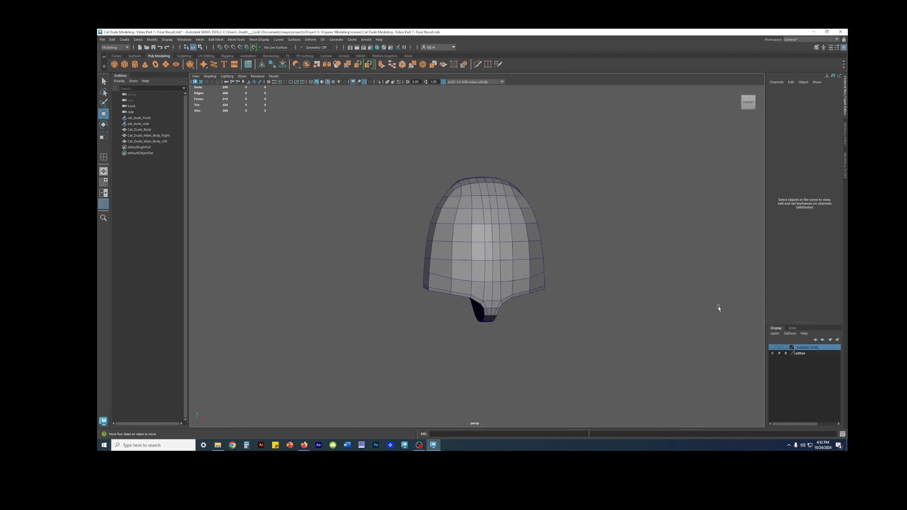
Inspect the left, right and example bodies one by one, temporarily showing the example body's layer
click(159, 141)
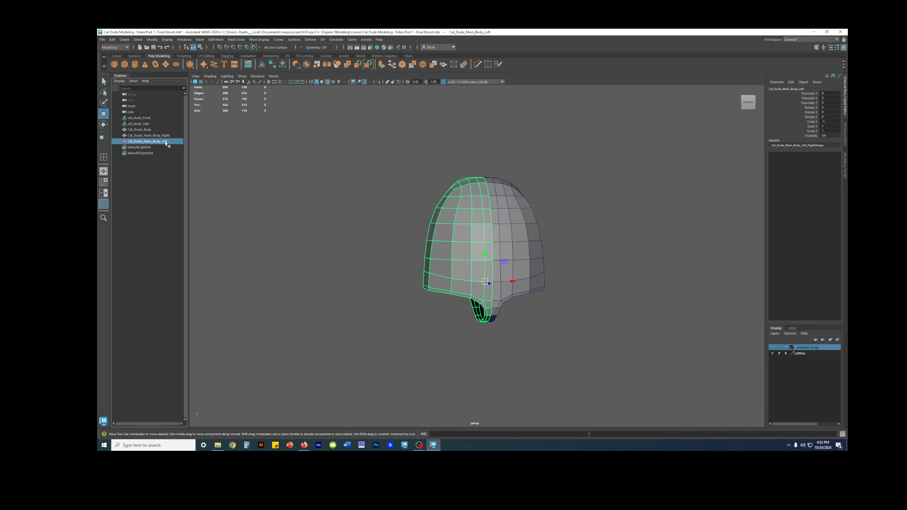
click(160, 137)
click(159, 141)
click(150, 130)
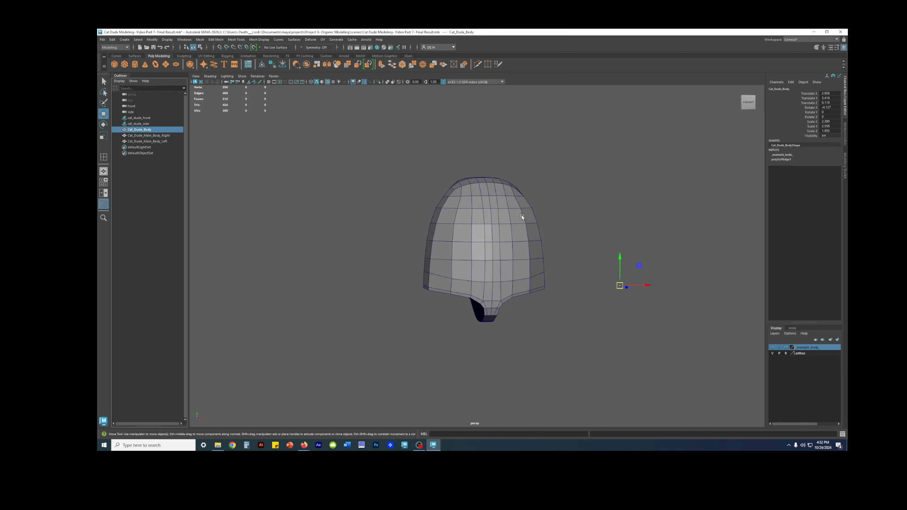
click(772, 347)
alt+drag(678, 302, 677, 307)
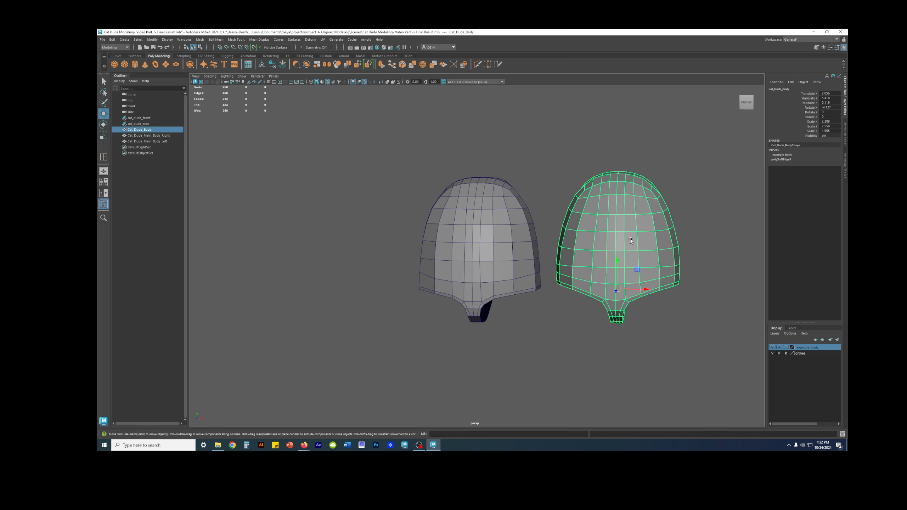
click(772, 348)
Put Cat_Dude_Main_Body_Left in a new display layer and set that layer to reference mode
click(462, 218)
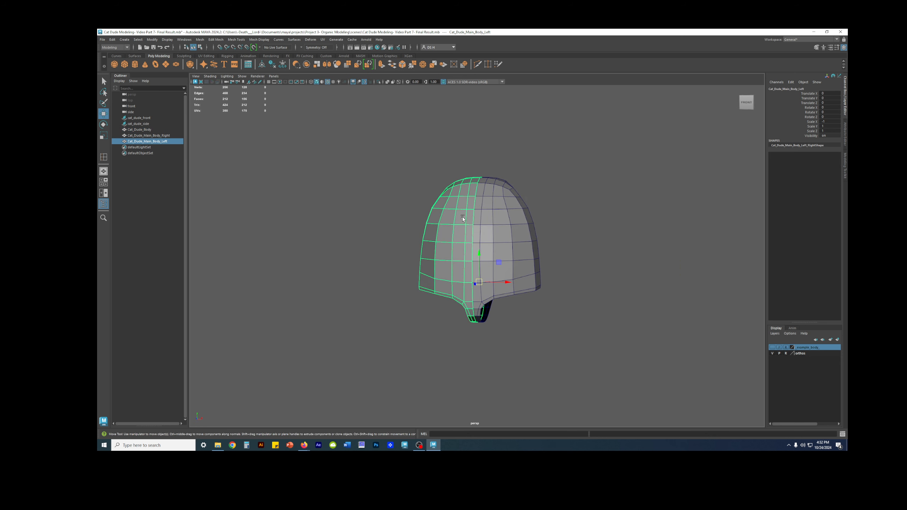
alt+drag(569, 270, 587, 264)
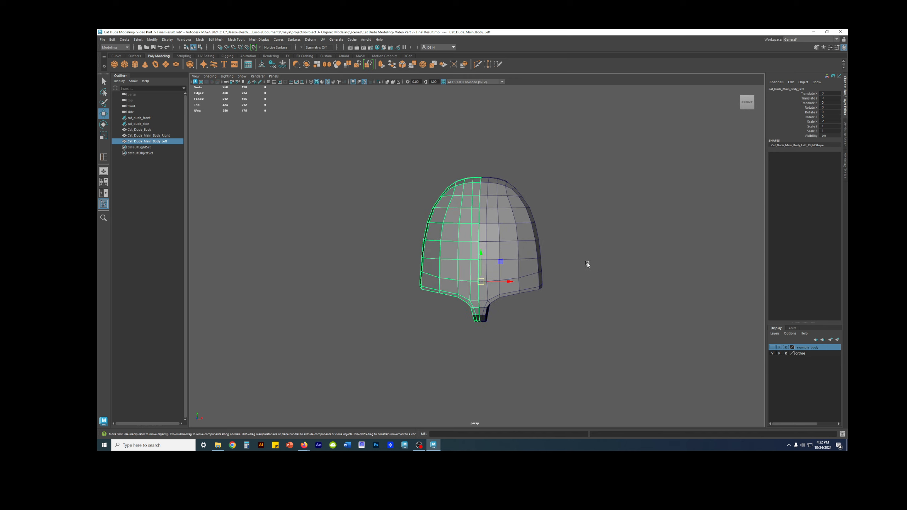
click(837, 340)
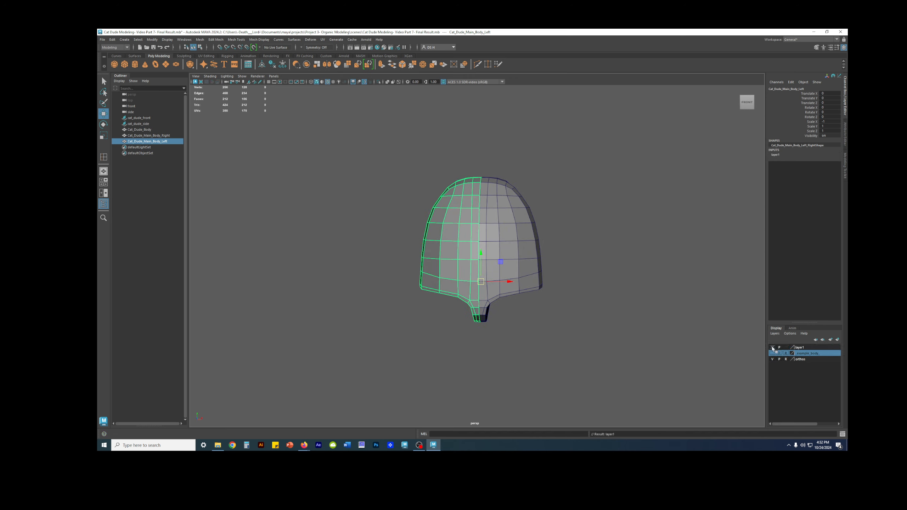
click(784, 347)
click(673, 302)
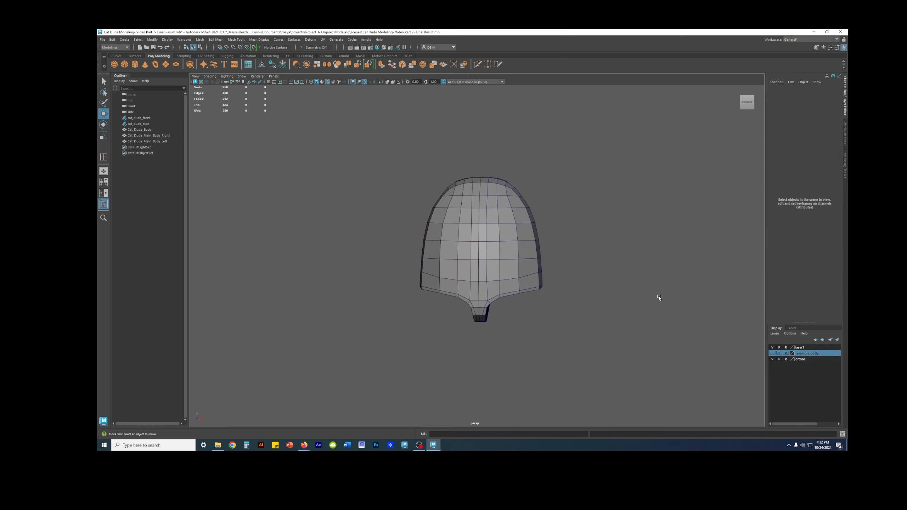
Create a polygon cylinder below the body and set its height baseline to -1
alt+drag(409, 264, 452, 210)
alt+middle_drag(452, 210, 487, 232)
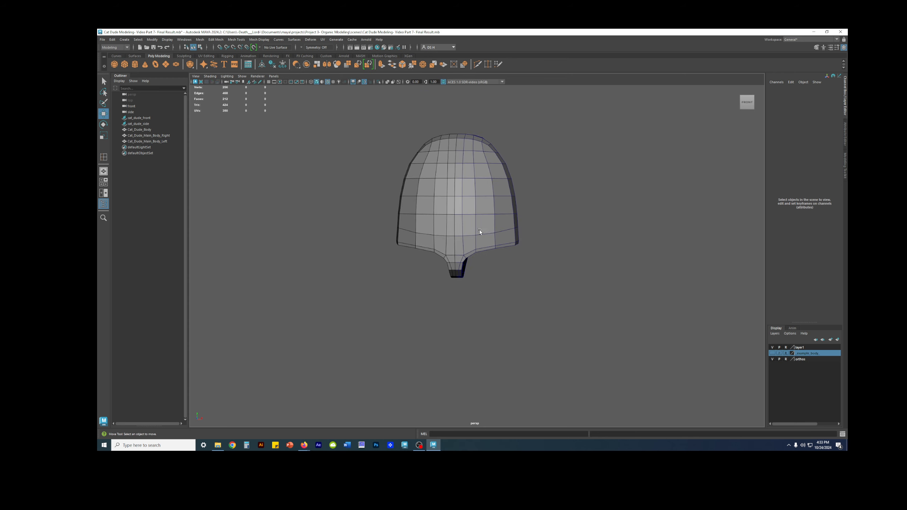
click(135, 68)
alt+drag(529, 257, 481, 278)
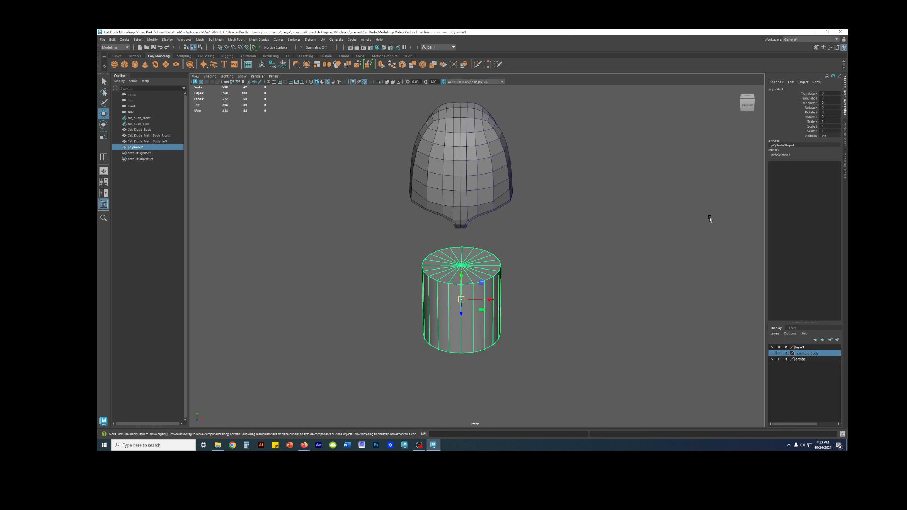
click(780, 155)
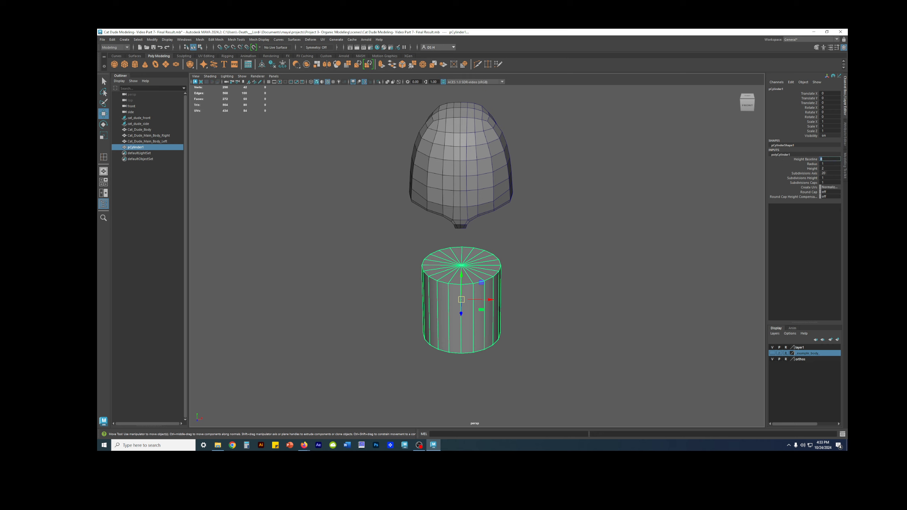
key(Return)
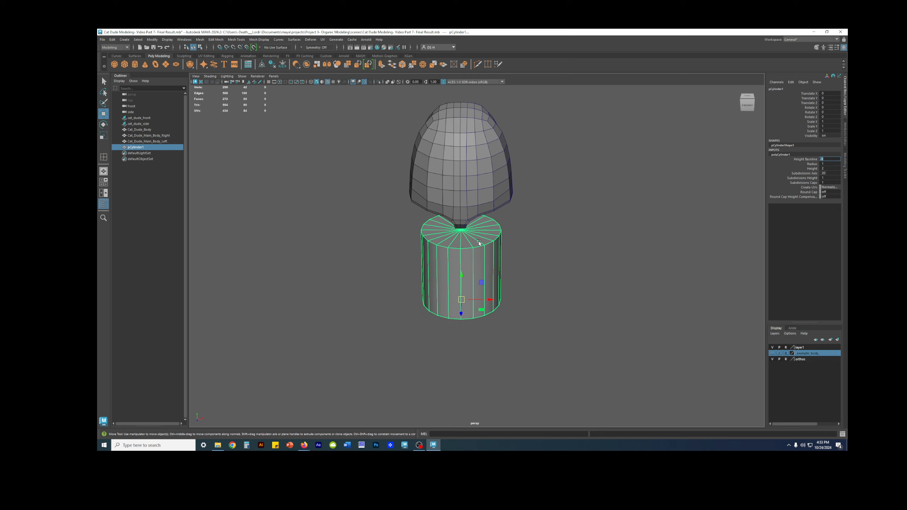
mouse_move(497, 309)
alt+mouse_down()
mouse_move(462, 314)
mouse_move(491, 320)
alt+mouse_up()
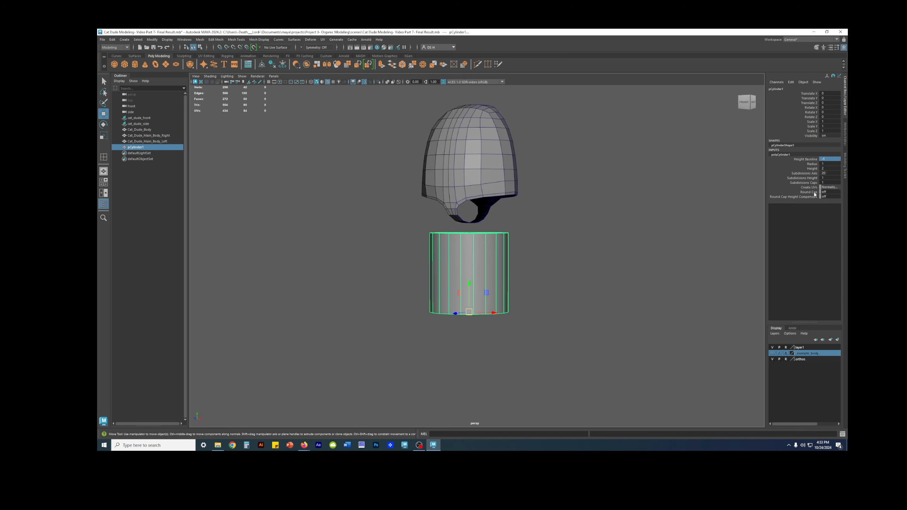
Set the cylinder's axis subdivisions to 12
double_click(834, 174)
text(12)
key(Return)
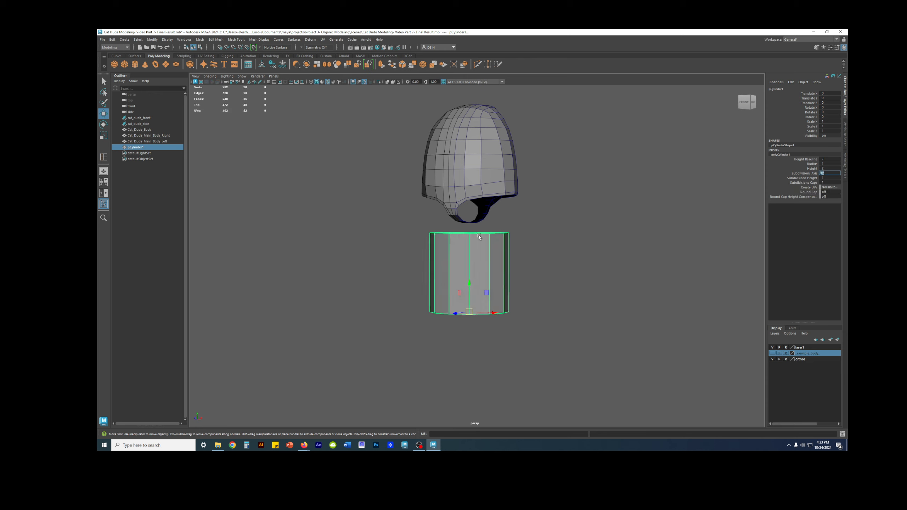
Select the cylinder's vertical edges at the front, sides and back to examine how they divide it into quarters
alt+drag(562, 255, 547, 246)
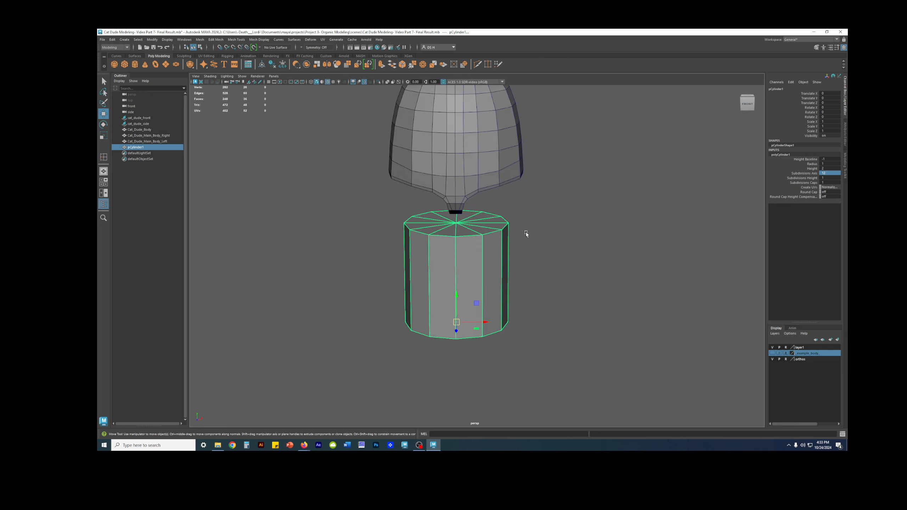
scroll(526, 234, up, 3)
key(F10)
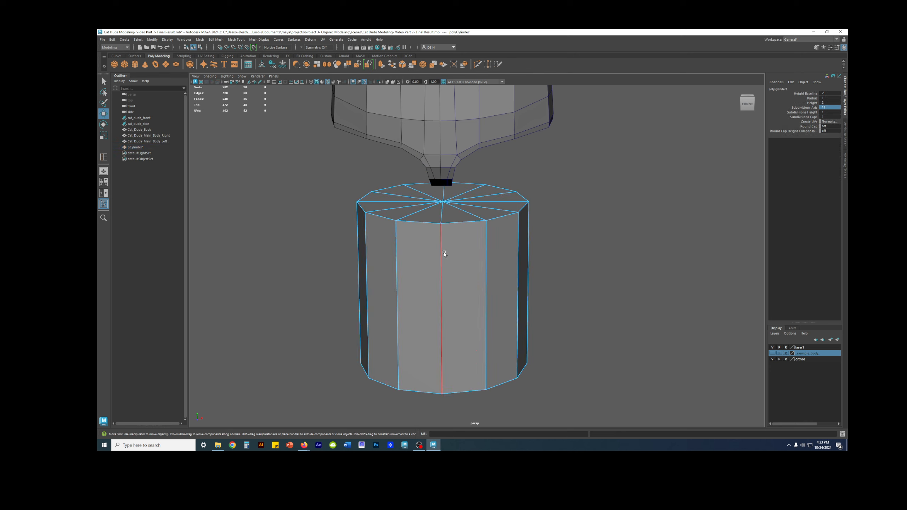
double_click(443, 254)
shift+click(443, 194)
scroll(499, 238, down, 2)
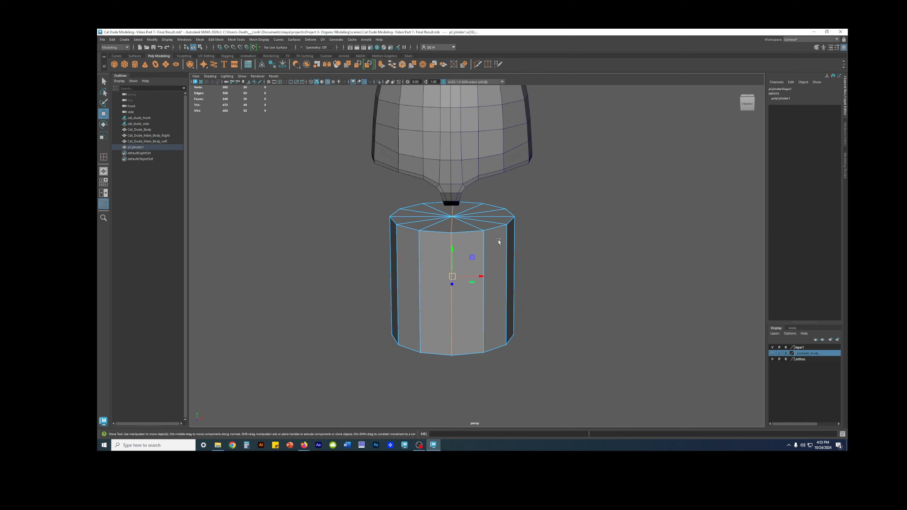
key(q)
alt+drag(454, 296, 497, 273)
shift+double_click(497, 272)
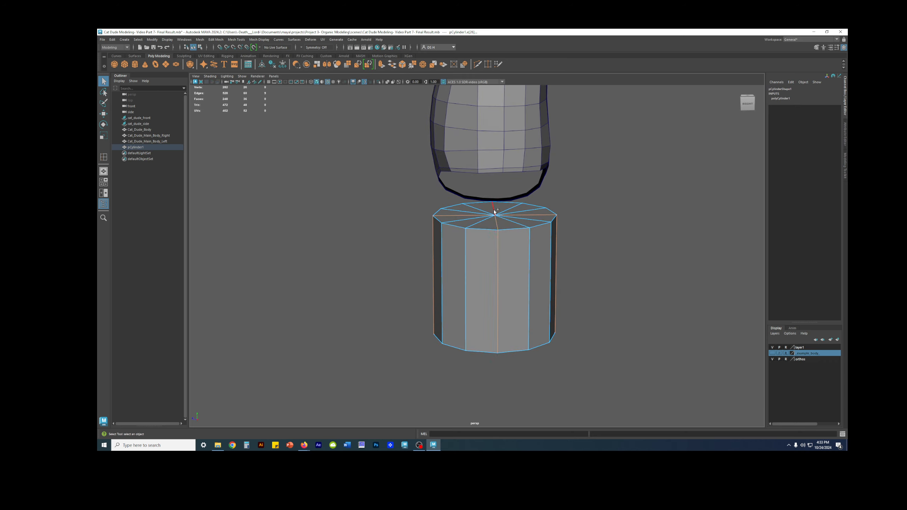
alt+drag(608, 263, 668, 274)
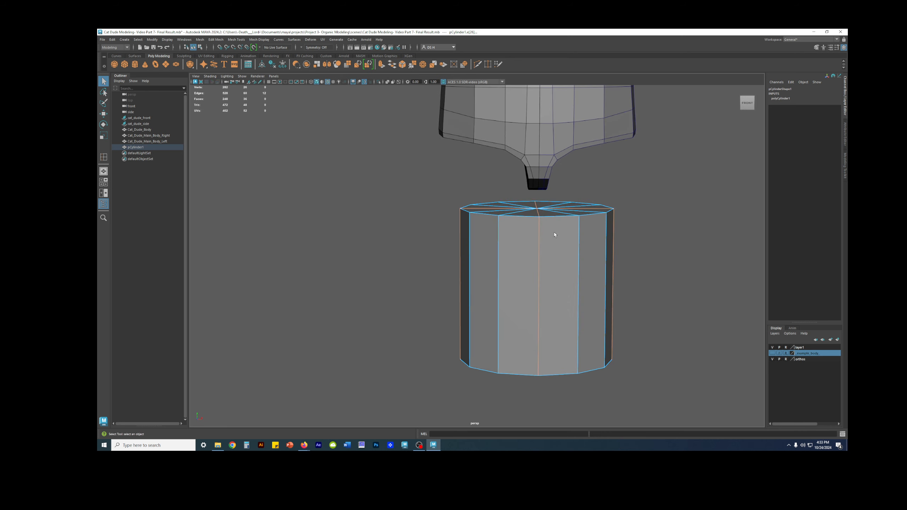
alt+drag(539, 228, 515, 255)
alt+drag(528, 220, 496, 179)
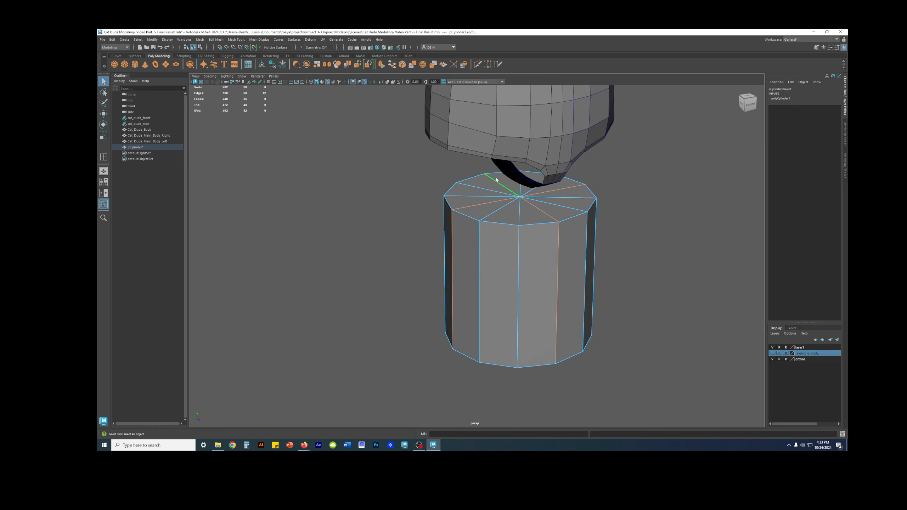
alt+drag(576, 243, 525, 239)
right_drag(527, 225, 527, 315)
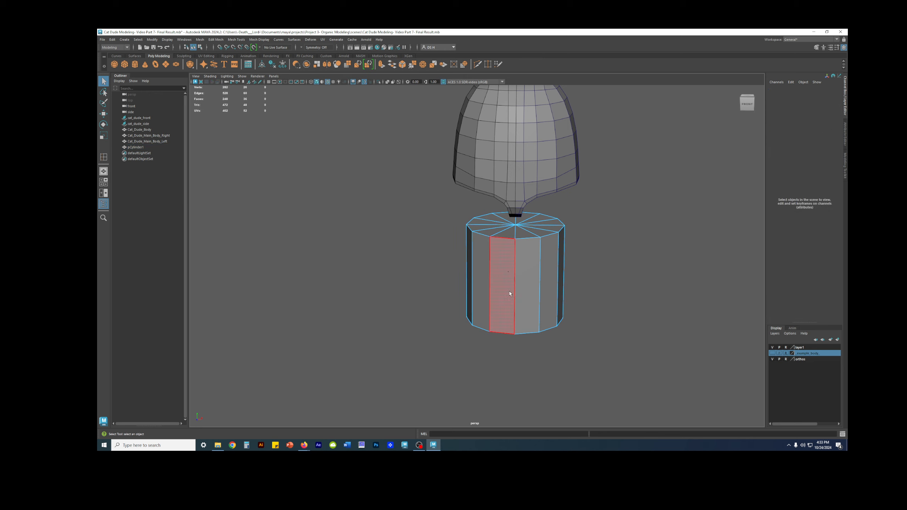
Select side faces around the cylinder to examine how they are distributed across the front, sides and back
click(509, 293)
shift+click(534, 270)
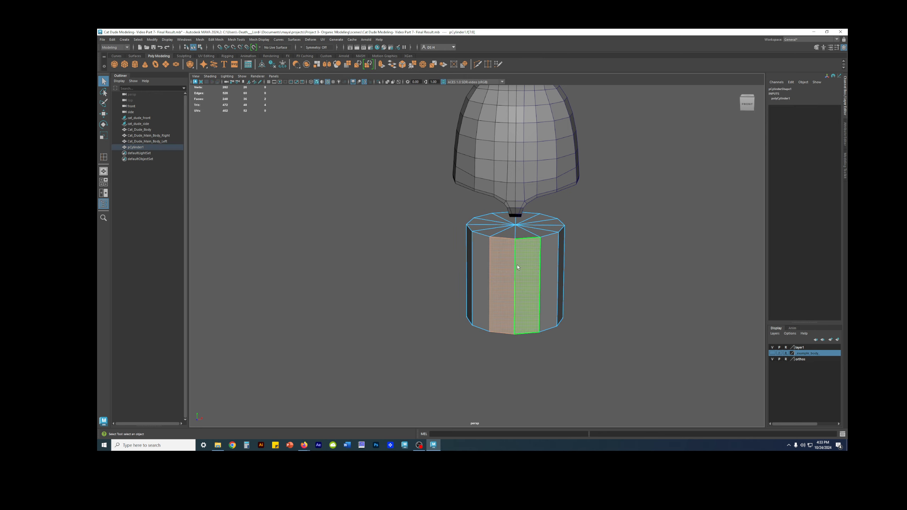
mouse_move(502, 267)
alt+mouse_down()
mouse_move(500, 277)
mouse_move(475, 263)
mouse_move(513, 257)
alt+mouse_up()
alt+drag(575, 274, 572, 273)
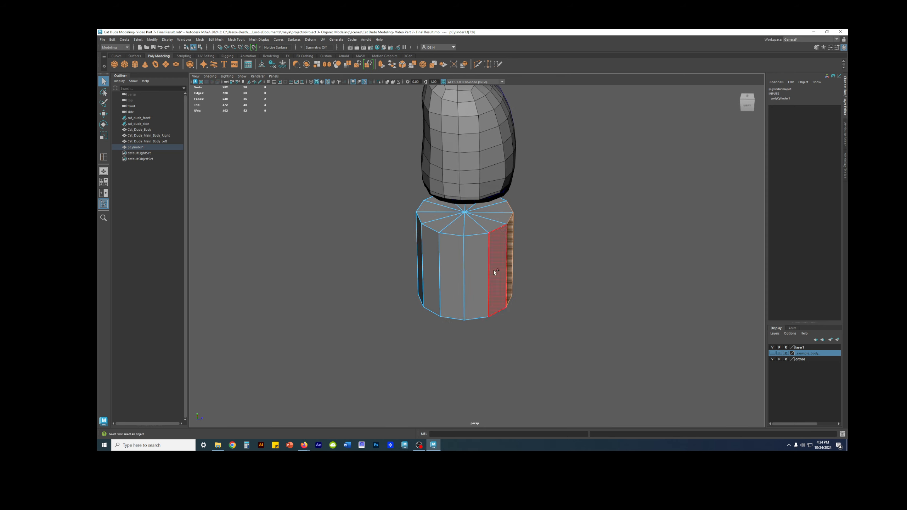
shift+click(477, 261)
shift+click(451, 253)
alt+drag(451, 252, 466, 272)
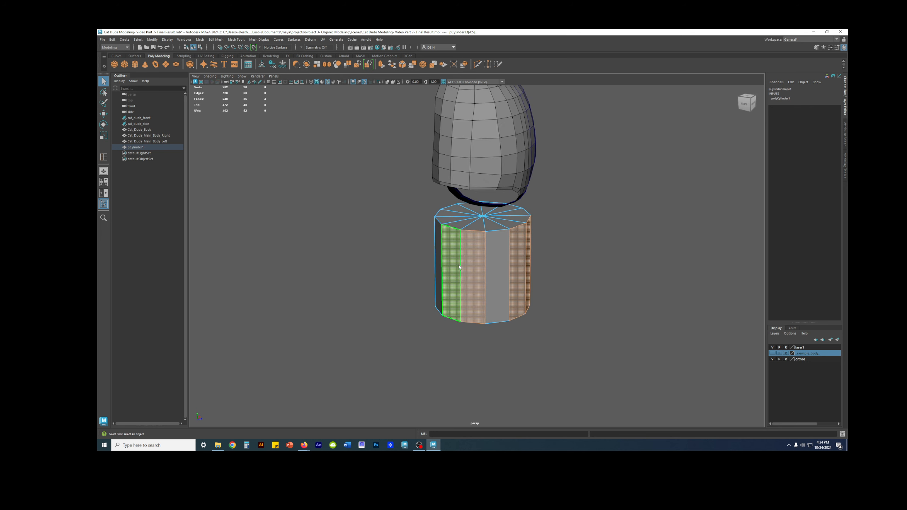
alt+drag(412, 256, 613, 242)
shift+click(521, 237)
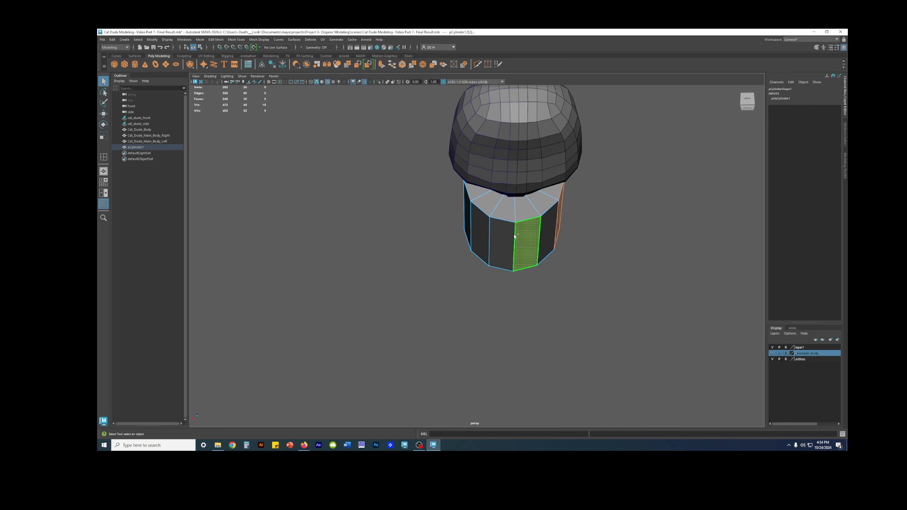
shift+click(508, 243)
mouse_move(532, 254)
alt+mouse_down()
mouse_move(431, 259)
mouse_move(486, 265)
mouse_move(506, 247)
mouse_move(581, 242)
mouse_move(508, 249)
mouse_move(553, 274)
mouse_move(542, 245)
alt+mouse_up()
shift+click(543, 231)
shift+click(527, 231)
alt+right_drag(543, 243, 615, 239)
alt+middle_drag(562, 219, 522, 233)
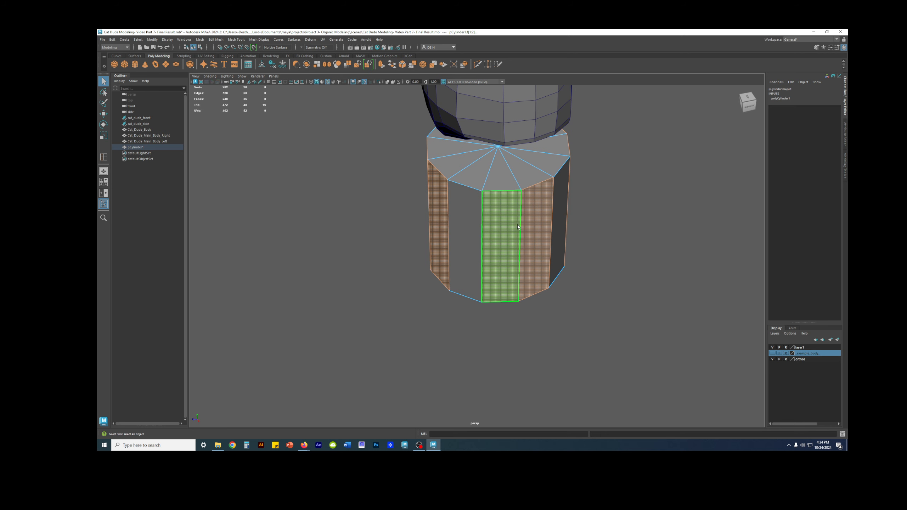
alt+drag(518, 226, 511, 176)
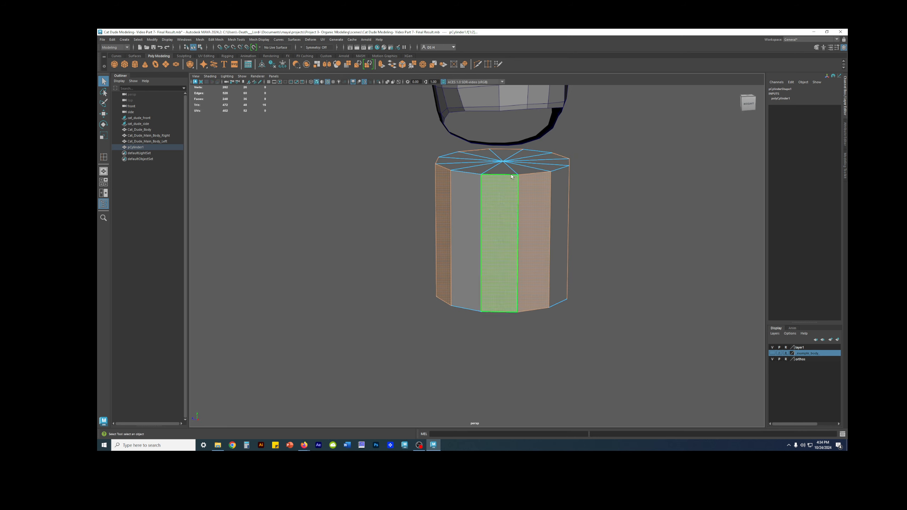
alt+drag(532, 241, 589, 261)
scroll(615, 260, down, 5)
click(607, 267)
key(ctrl+z)
Return the cylinder to object selection and set its cap subdivisions to 0
alt+drag(522, 250, 507, 284)
right_drag(433, 251, 474, 228)
alt+drag(495, 240, 499, 206)
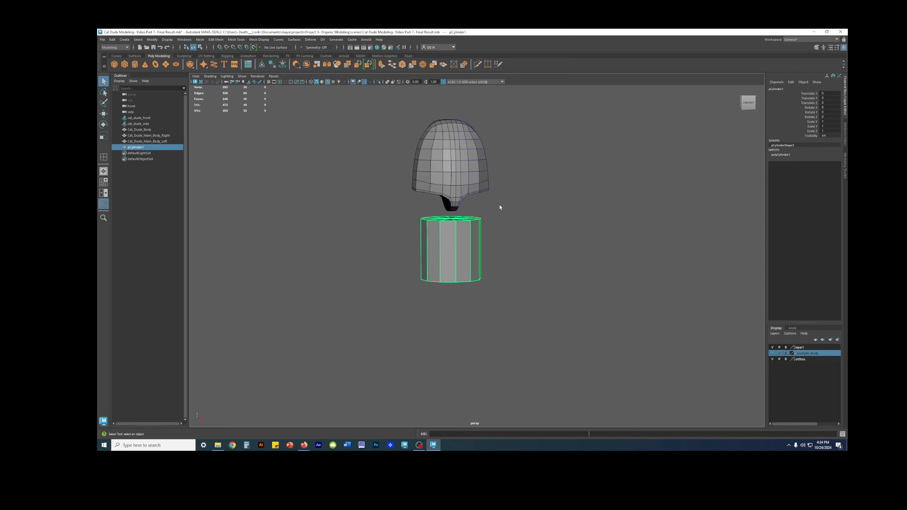
scroll(496, 206, up, 5)
alt+middle_drag(466, 218, 475, 232)
alt+drag(476, 232, 552, 268)
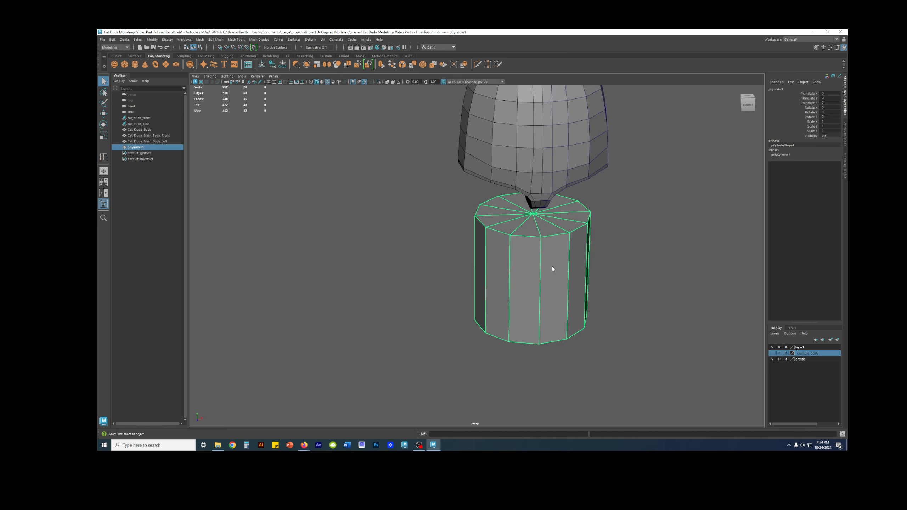
click(777, 157)
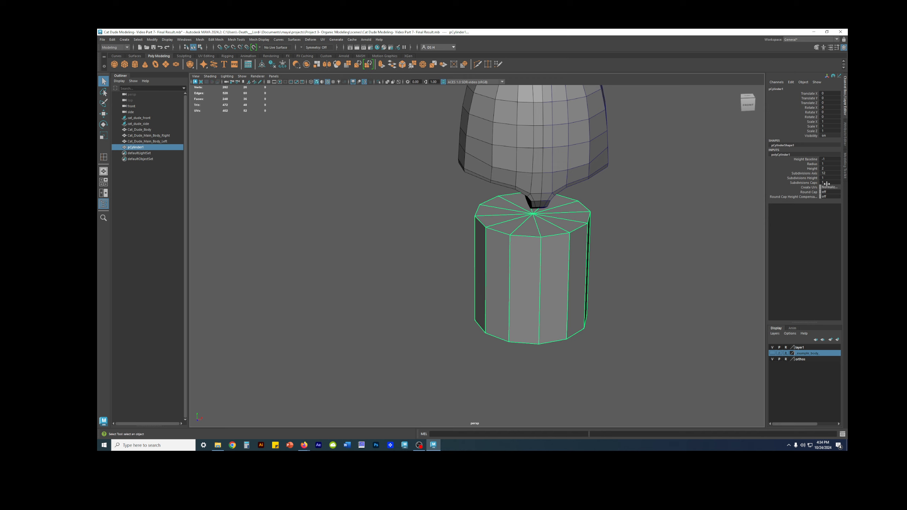
text(0)
key(Return)
Compare the cylinder with the leg drawing in the side view and return to the perspective view
alt+drag(591, 268, 591, 243)
key(space)
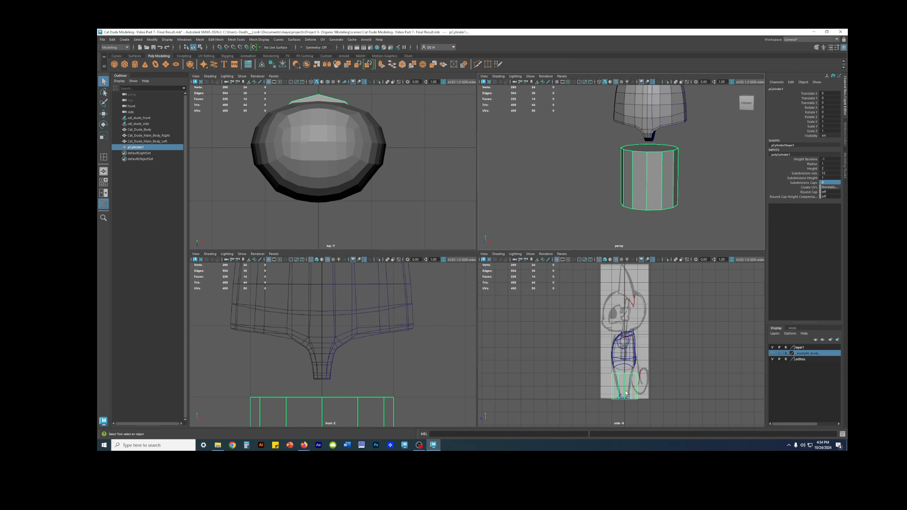
key(space)
scroll(610, 363, up, 10)
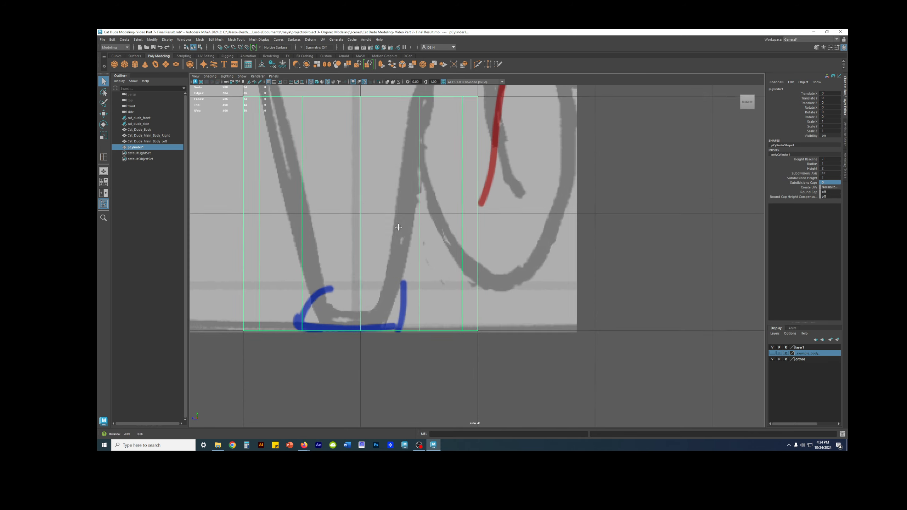
click(829, 173)
click(642, 240)
scroll(604, 239, down, 6)
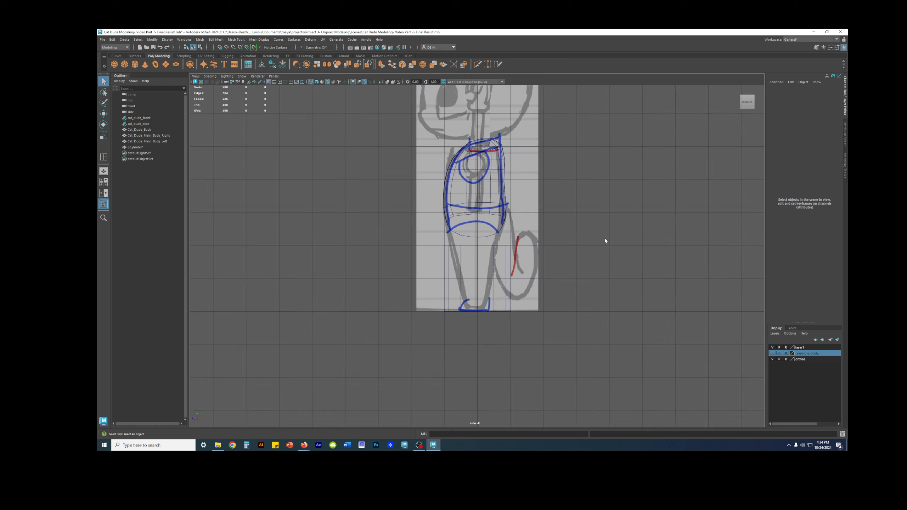
key(space)
key(space)
alt+drag(648, 220, 629, 227)
scroll(537, 231, down, 4)
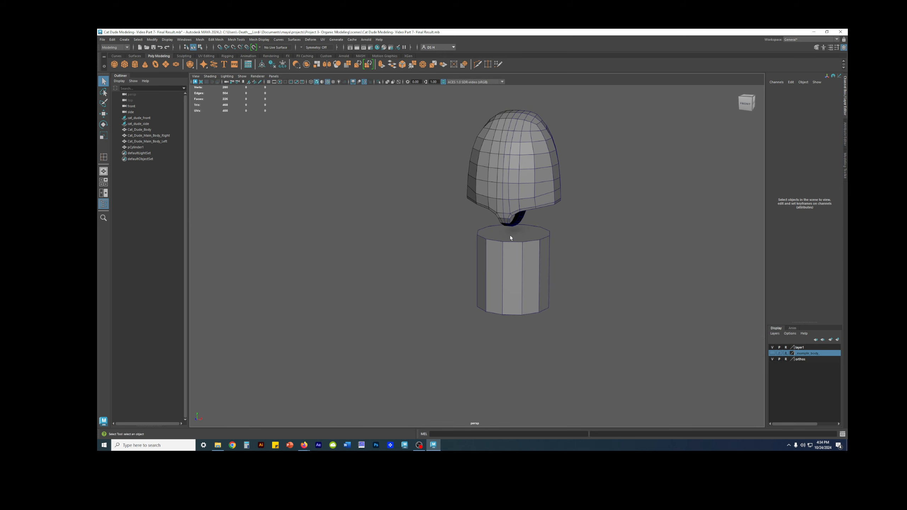
Create a second polygon cylinder and move it along X to stand beside the 12-sided one
click(135, 65)
alt+drag(364, 217, 590, 252)
key(w)
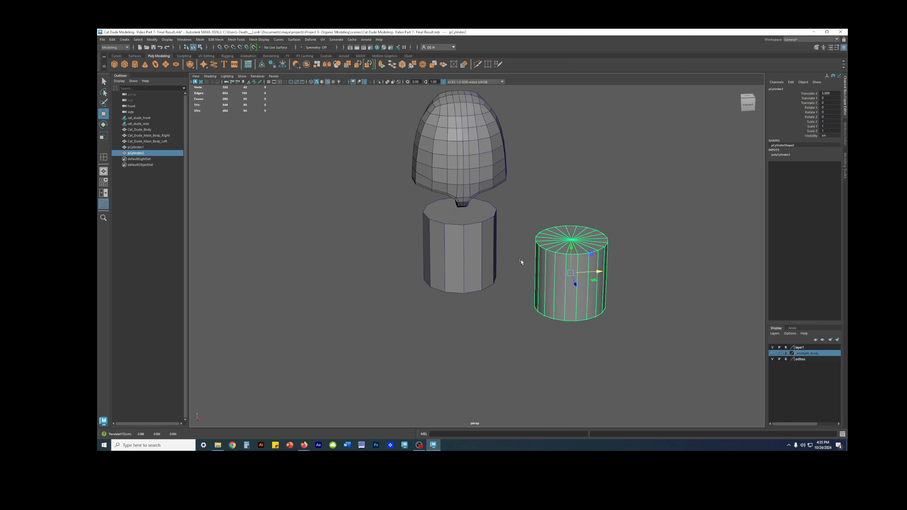
Set the new cylinder's height baseline to -1, its axis subdivisions to 8 and its cap subdivisions to 0
double_click(782, 155)
click(829, 159)
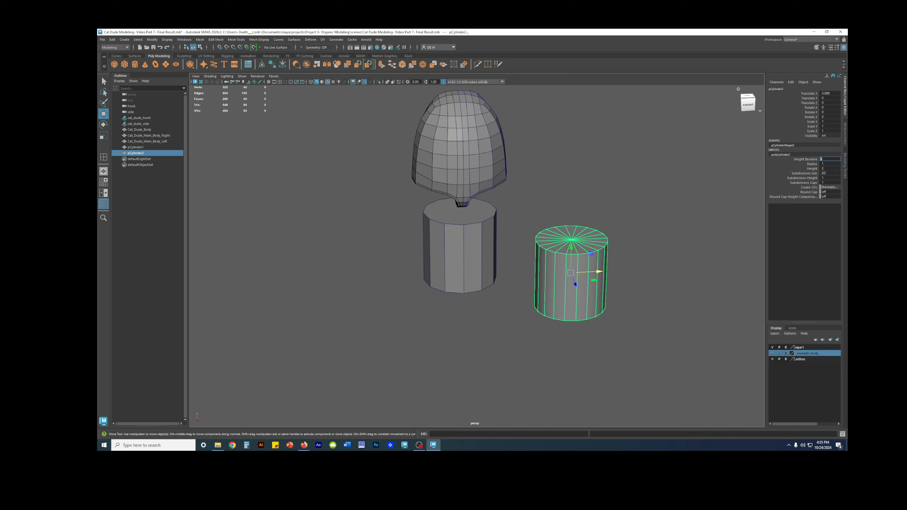
text(-1)
key(Return)
click(833, 173)
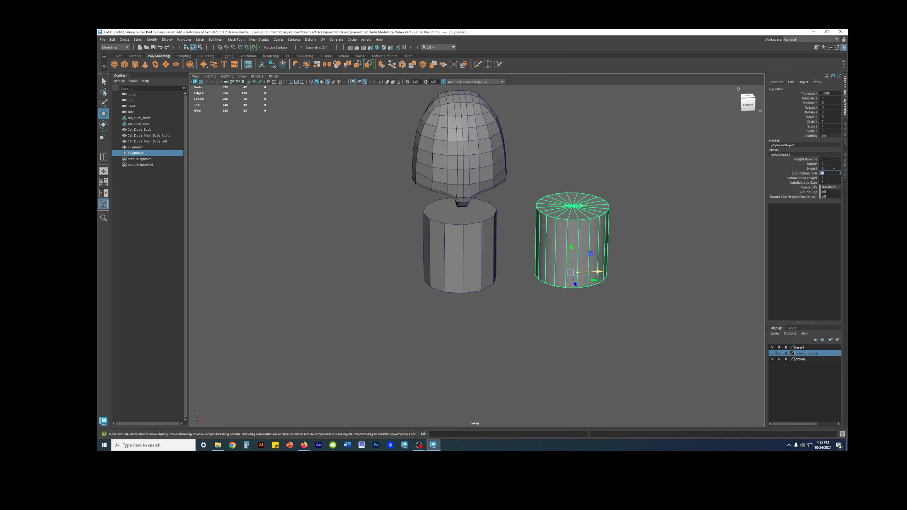
key(Return)
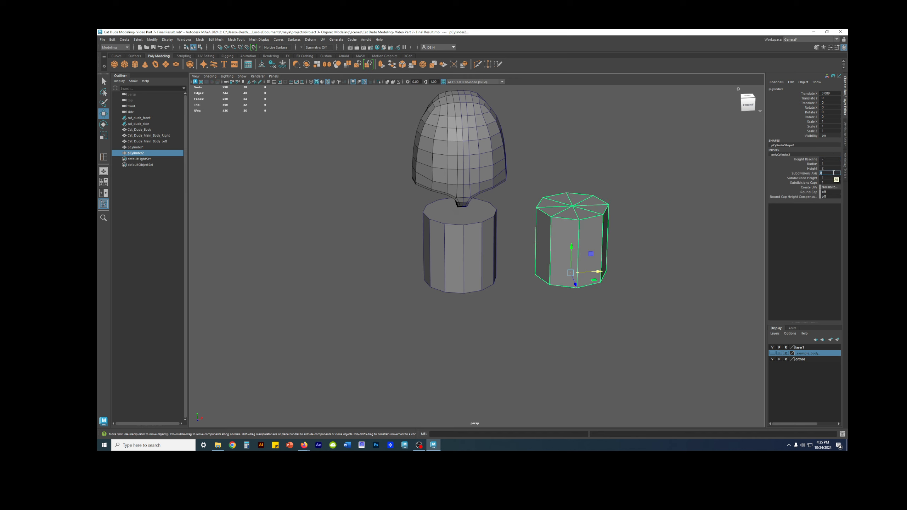
alt+drag(635, 212, 678, 204)
click(838, 183)
text(0)
key(Return)
alt+drag(684, 242, 562, 187)
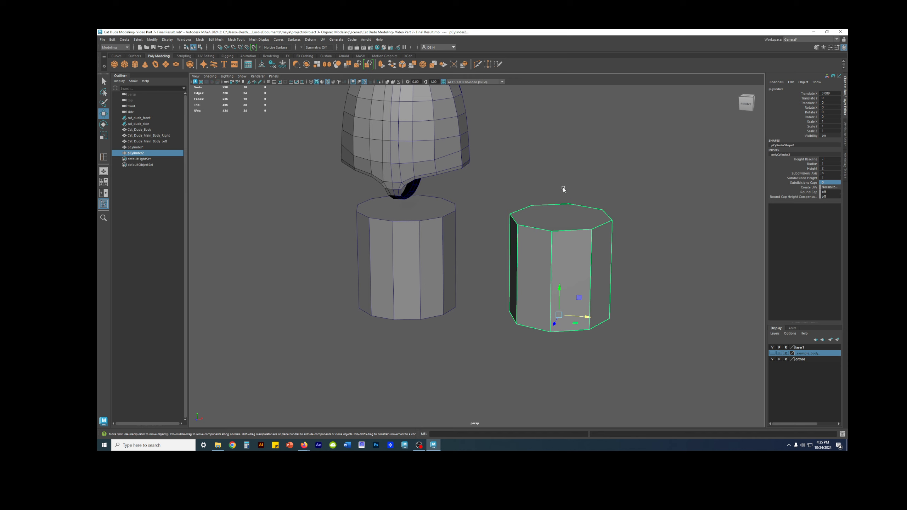
Isolate the 12-sided and 8-sided cylinders in the perspective view so the body is hidden
click(430, 142)
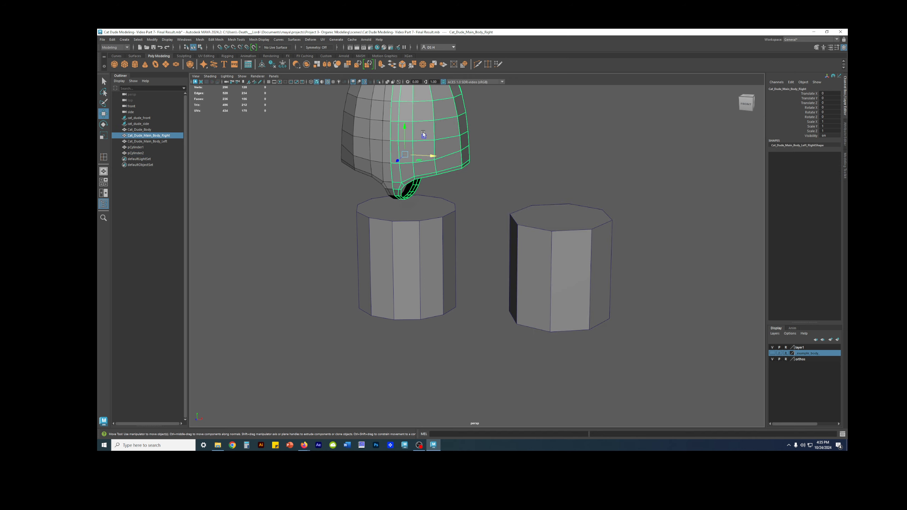
click(521, 141)
click(604, 277)
shift+click(437, 269)
alt+drag(562, 267, 575, 264)
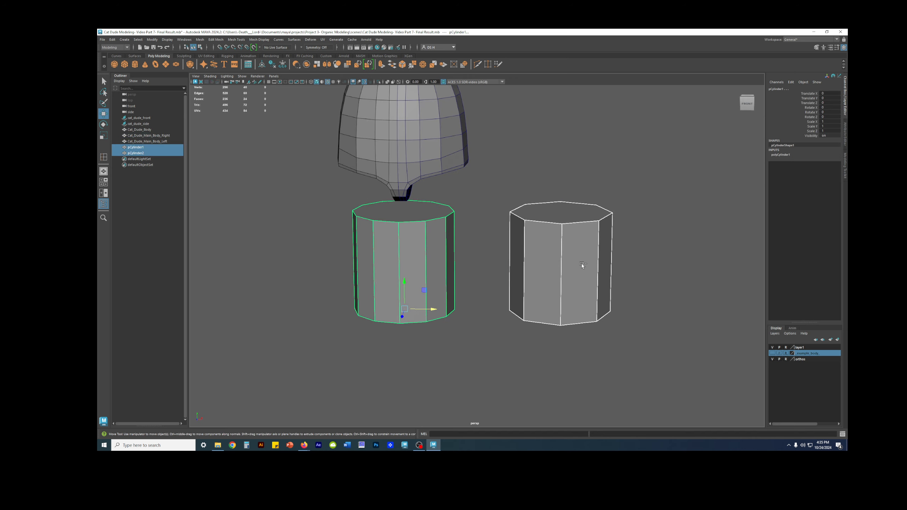
key(ctrl+1)
click(268, 82)
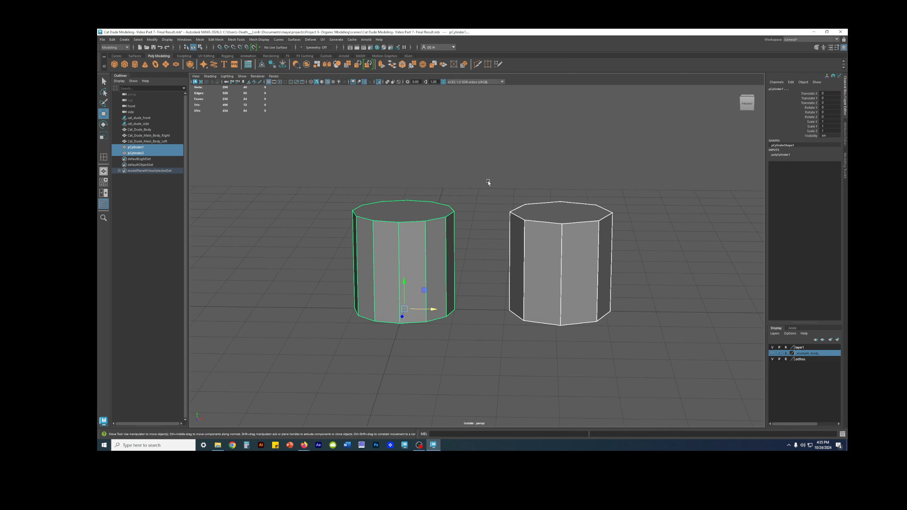
alt+drag(571, 152, 589, 178)
click(589, 178)
scroll(479, 196, down, 5)
scroll(478, 196, up, 6)
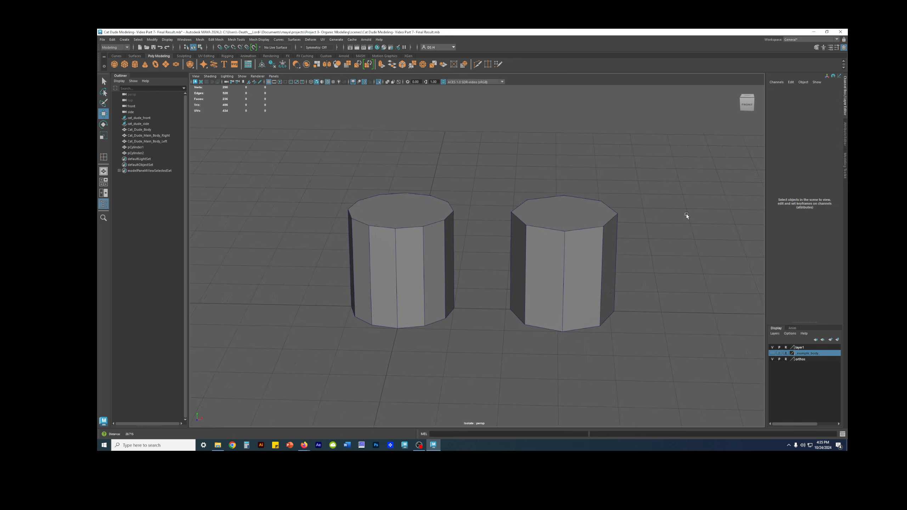
Delete the top and bottom cap faces of the 8-sided cylinder
click(430, 247)
click(595, 264)
alt+drag(595, 263, 637, 244)
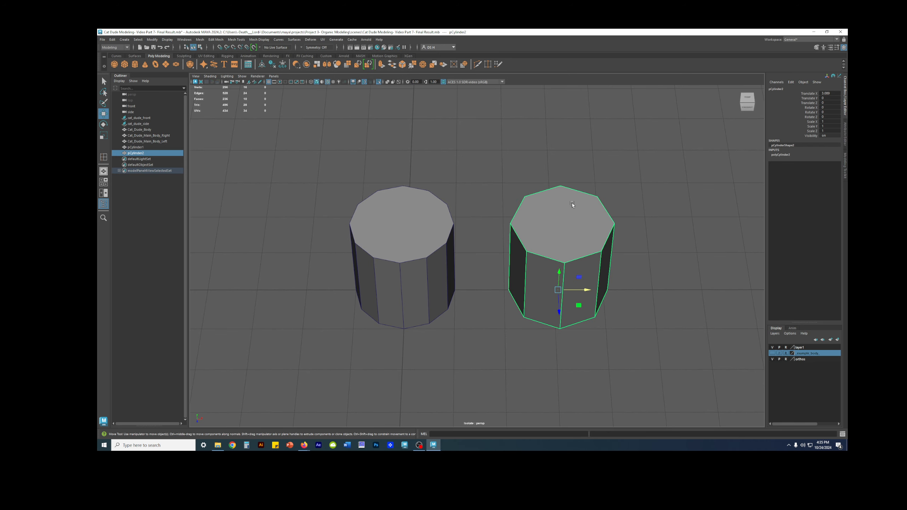
key(F11)
click(556, 213)
alt+drag(556, 213, 577, 303)
shift+click(577, 303)
alt+drag(674, 269, 665, 300)
key(Delete)
Preview the open 8-sided cylinder smoothed and inspect its shape
click(608, 276)
key(3)
click(673, 284)
right_drag(585, 274, 623, 250)
click(653, 240)
mouse_move(653, 239)
alt+mouse_down()
mouse_move(635, 262)
mouse_move(652, 225)
mouse_move(648, 241)
alt+mouse_up()
Delete the top and bottom cap faces of the 12-sided cylinder
click(419, 232)
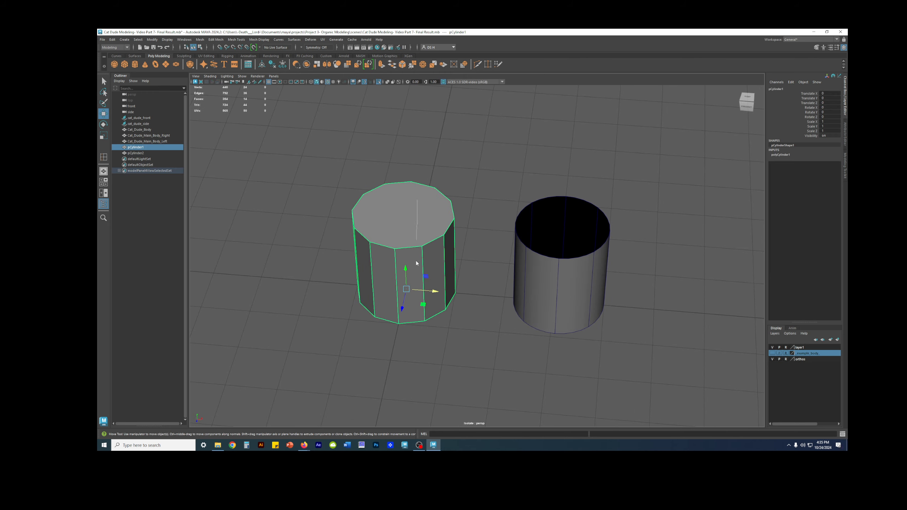
right_drag(415, 261, 414, 288)
click(422, 225)
alt+drag(474, 287, 487, 214)
alt+drag(436, 272, 531, 288)
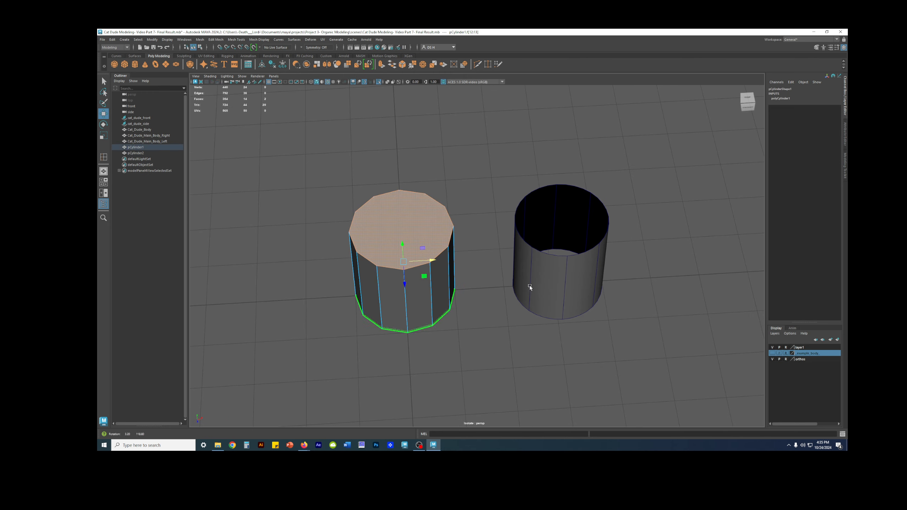
key(Delete)
Preview the 12-sided cylinder smoothed and compare its roundness with the 8-sided one from above
key(3)
click(480, 271)
alt+drag(500, 187, 527, 213)
alt+drag(525, 233, 522, 274)
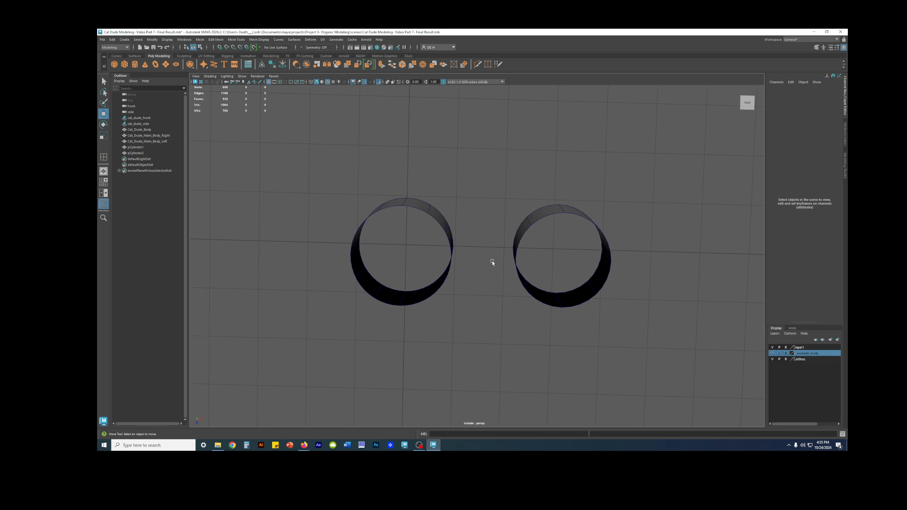
click(428, 215)
alt+drag(431, 209, 588, 226)
Examine the leg drawing against the body and cylinders in the side view
key(space)
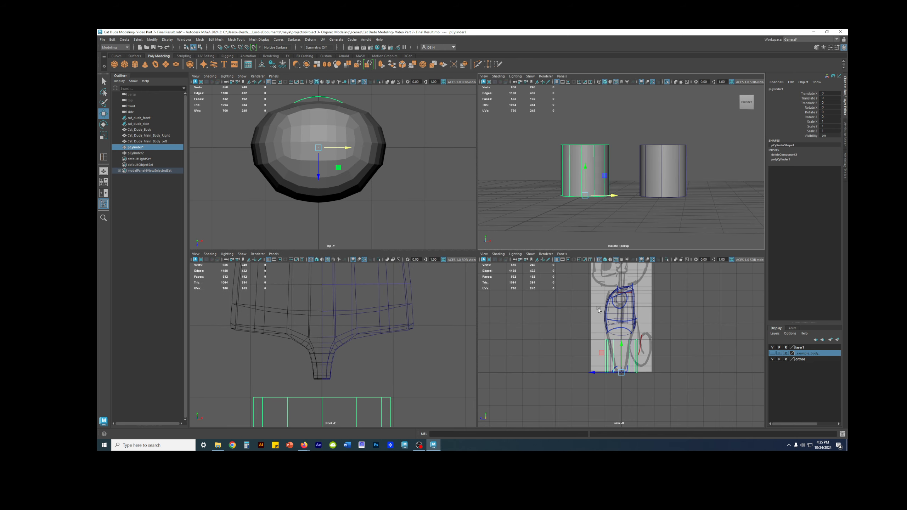
key(space)
alt+middle_drag(502, 267, 541, 294)
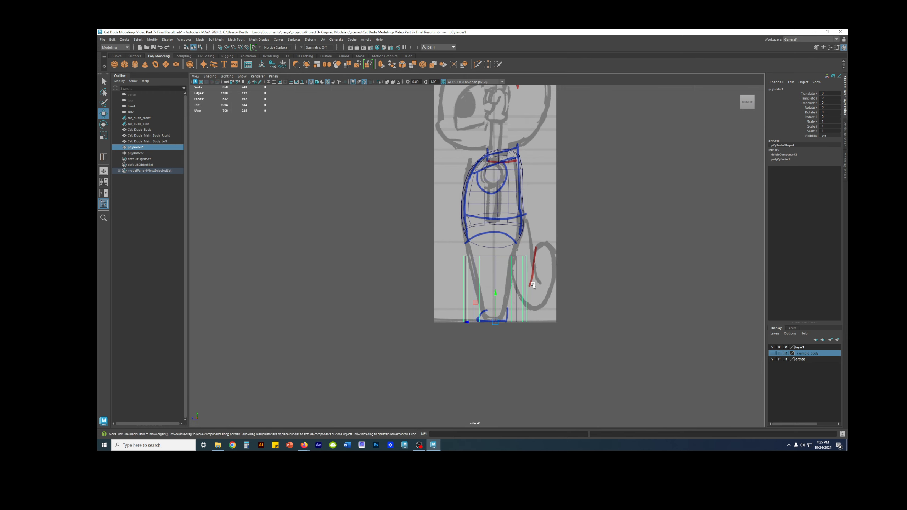
click(423, 247)
scroll(517, 235, up, 4)
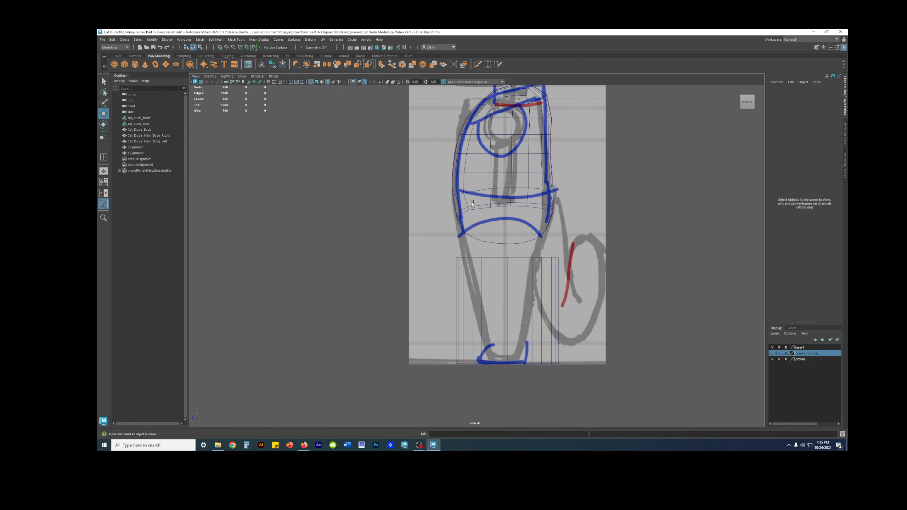
scroll(527, 201, up, 3)
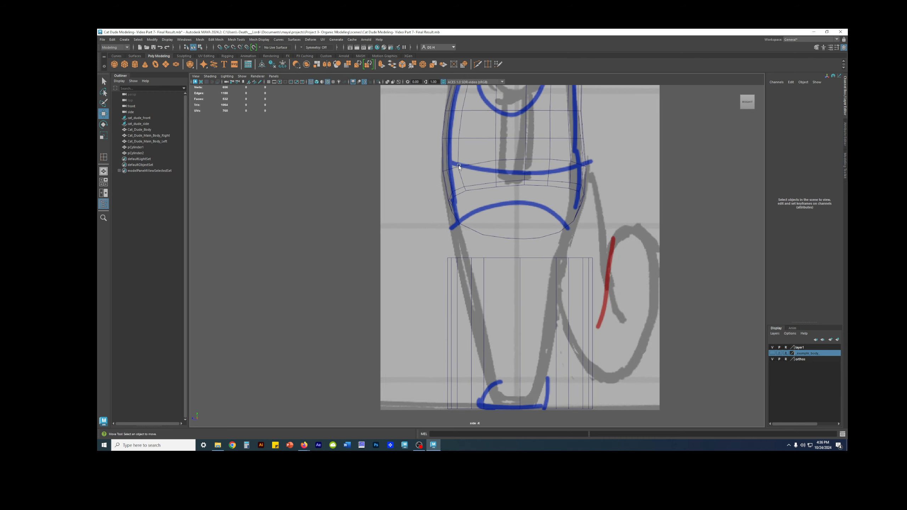
scroll(509, 231, down, 3)
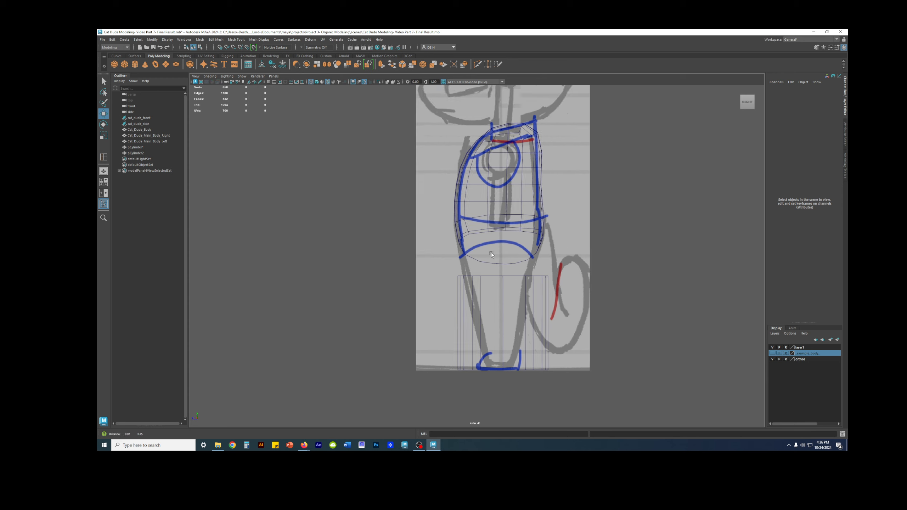
scroll(555, 232, up, 4)
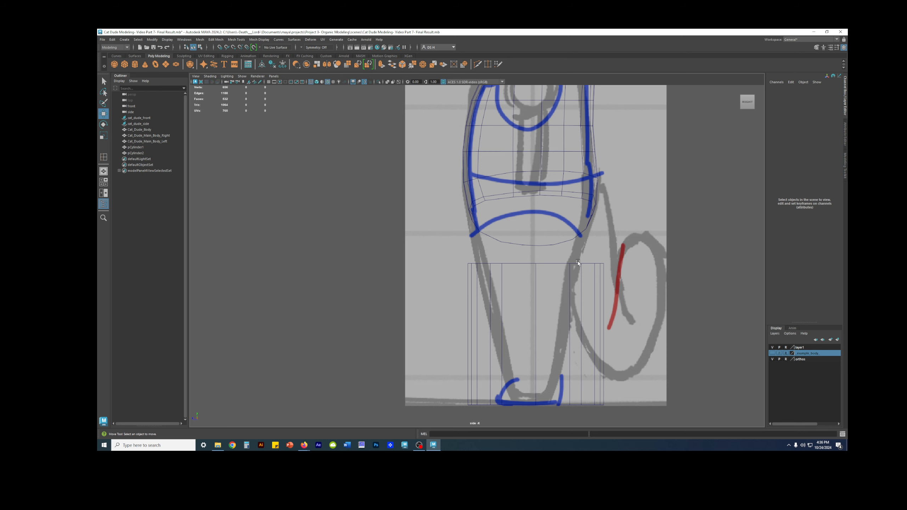
Examine the leg drawing against the body in the front view with the orthos layer displayed
key(space)
key(space)
scroll(463, 274, down, 3)
scroll(574, 286, up, 2)
click(772, 359)
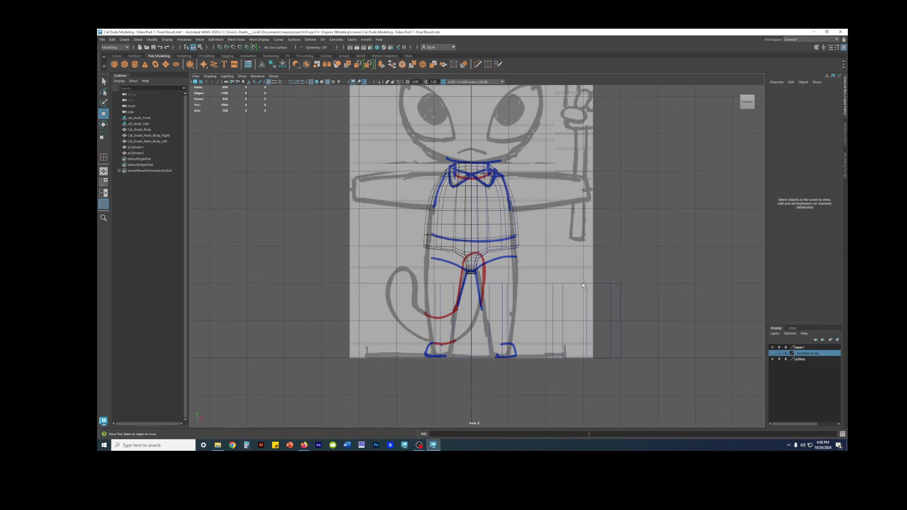
scroll(593, 223, up, 5)
scroll(481, 246, up, 2)
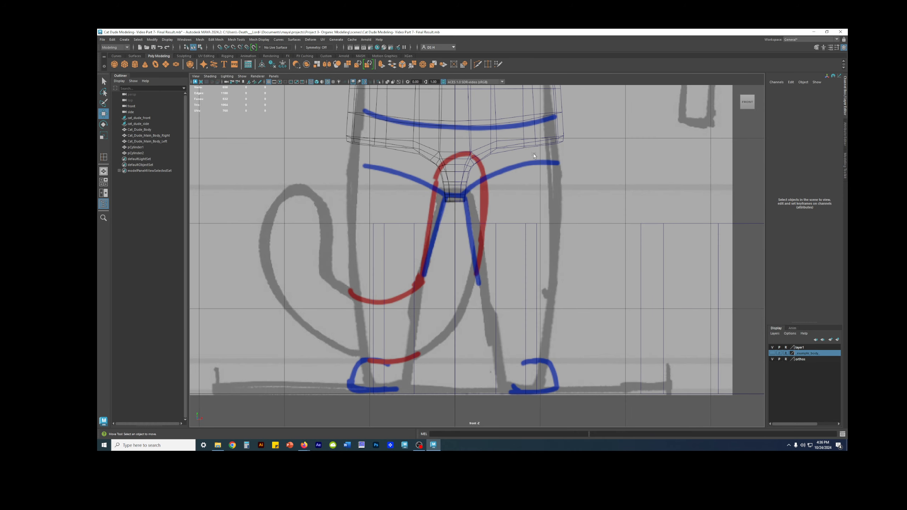
scroll(504, 214, down, 5)
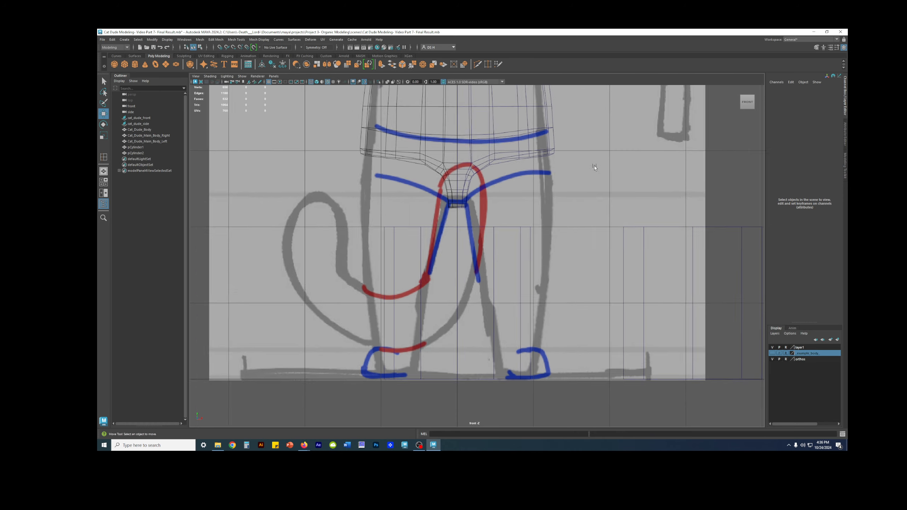
Return to the perspective view and turn off the smooth preview on both cylinders
key(space)
key(space)
alt+drag(608, 190, 488, 216)
click(464, 211)
alt+right_drag(488, 217, 579, 227)
key(1)
alt+middle_drag(580, 227, 508, 170)
alt+drag(508, 170, 514, 181)
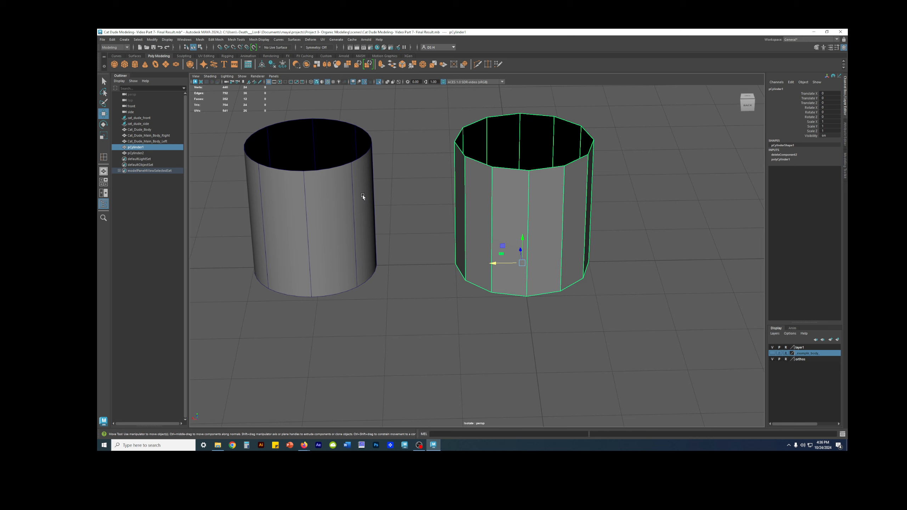
click(344, 191)
key(1)
mouse_move(375, 197)
alt+mouse_down()
mouse_move(414, 196)
mouse_move(369, 194)
alt+mouse_up()
right_drag(369, 198, 369, 194)
Move the two edges flanking the 12-sided cylinder's back centre edge along Z and preview the cylinder smoothed
mouse_move(446, 222)
alt+mouse_down()
mouse_move(446, 234)
mouse_move(443, 224)
alt+mouse_up()
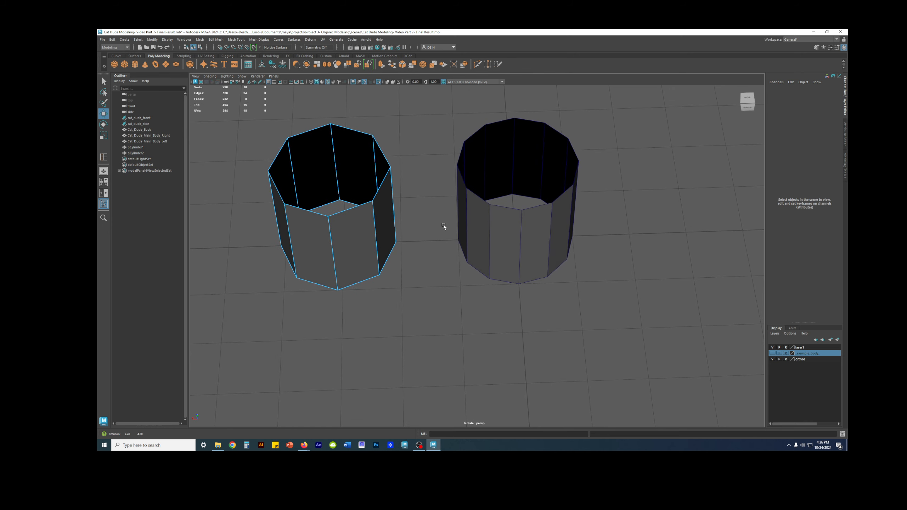
click(489, 225)
right_drag(546, 230, 546, 211)
click(552, 210)
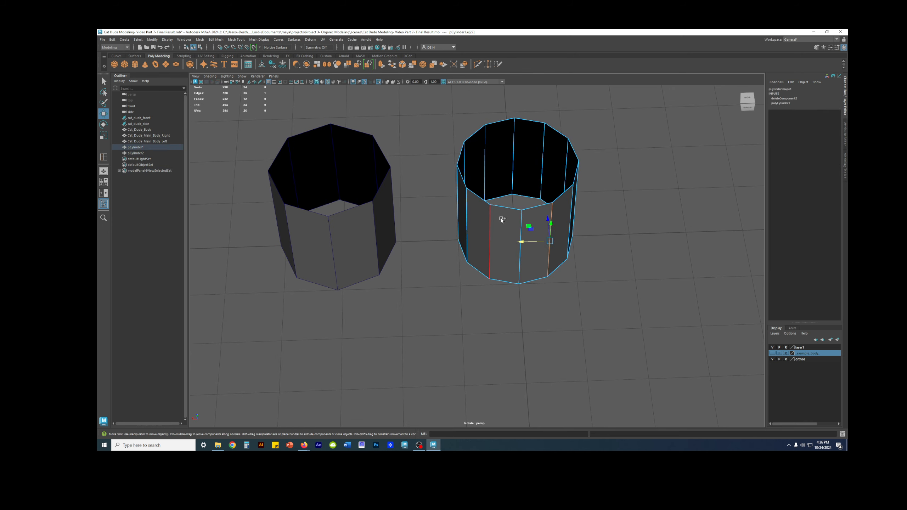
mouse_move(500, 222)
alt+mouse_down()
mouse_move(518, 234)
mouse_move(514, 218)
alt+mouse_up()
key(3)
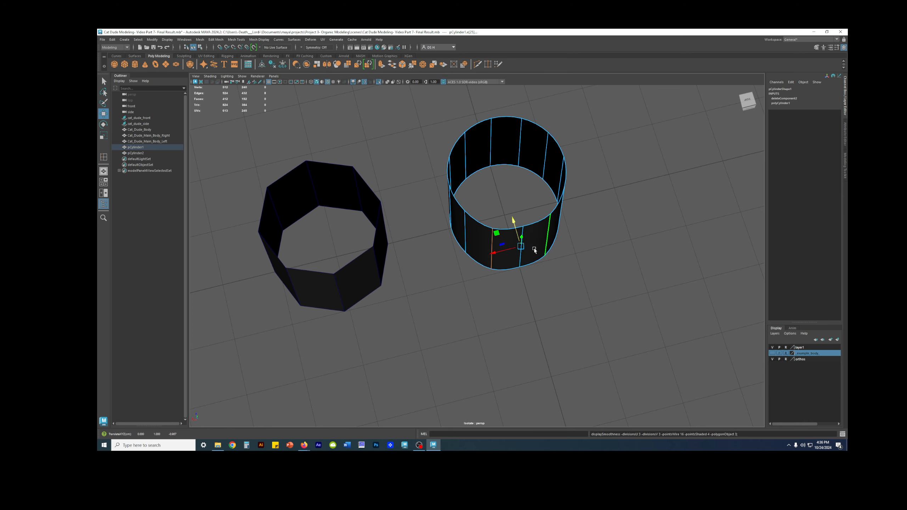
alt+drag(535, 249, 532, 220)
click(575, 246)
Push the 12-sided cylinder's back centre edge inward along Z to flatten its back side
right_drag(553, 228, 625, 193)
click(624, 193)
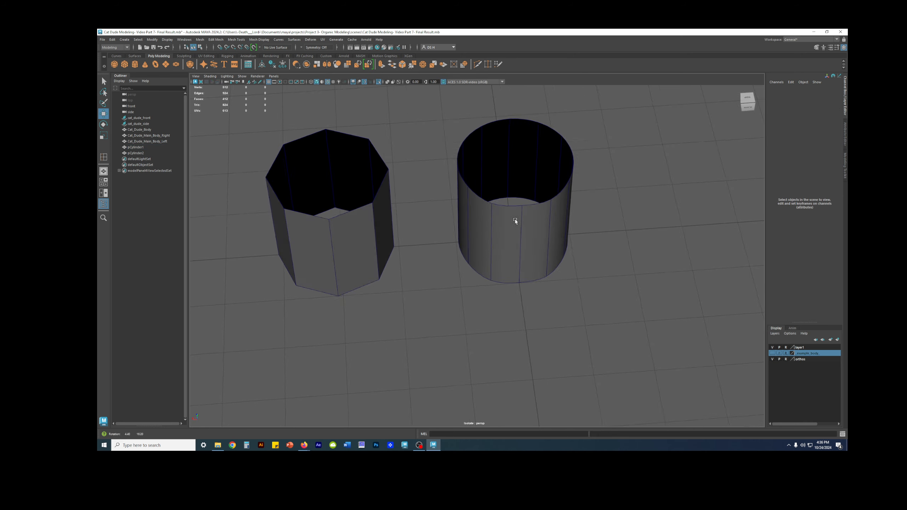
mouse_move(521, 232)
alt+mouse_down()
mouse_move(514, 198)
mouse_move(507, 236)
alt+mouse_up()
right_drag(508, 236, 514, 216)
click(520, 224)
alt+drag(519, 254, 514, 222)
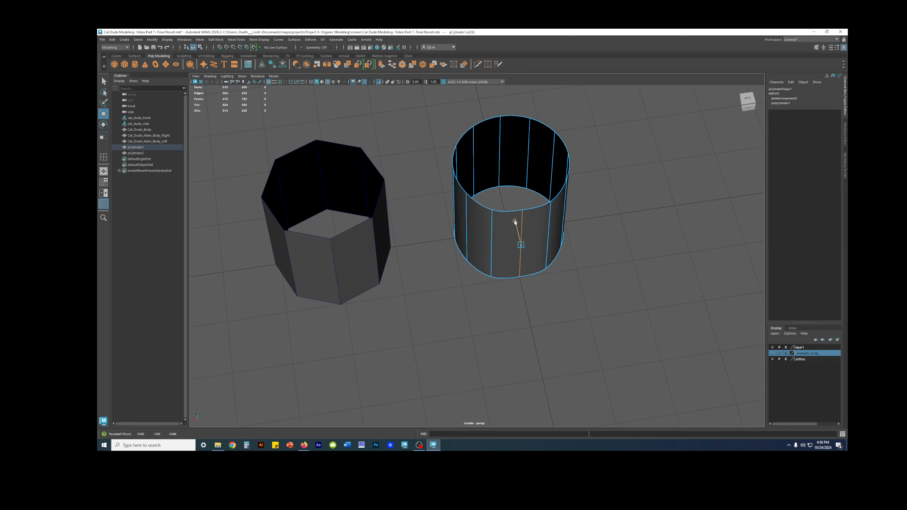
click(585, 240)
right_drag(547, 206, 568, 188)
click(648, 206)
alt+drag(647, 206, 535, 234)
Move the two edges flanking the 8-sided cylinder's back centre edge along Z and preview the cylinder smoothed
click(400, 216)
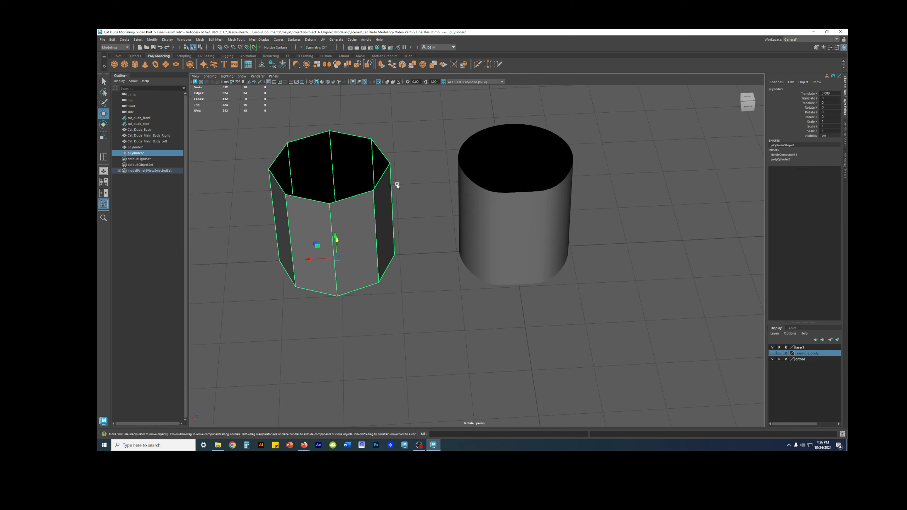
key(f)
right_drag(442, 214, 440, 196)
click(430, 230)
mouse_move(432, 230)
alt+mouse_down()
mouse_move(459, 227)
mouse_move(434, 208)
mouse_move(444, 224)
alt+mouse_up()
key(q)
key(w)
shift+click(387, 220)
alt+drag(389, 221, 430, 247)
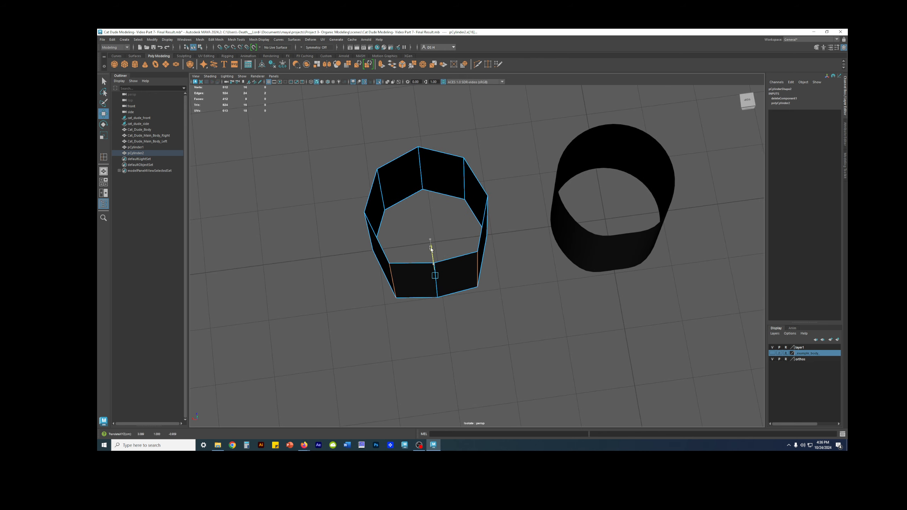
key(3)
Push the 8-sided cylinder's back centre edge inward along Z to flatten its back side
alt+drag(463, 209, 465, 206)
click(446, 267)
mouse_move(445, 257)
alt+mouse_down()
mouse_move(446, 264)
mouse_move(434, 256)
alt+mouse_up()
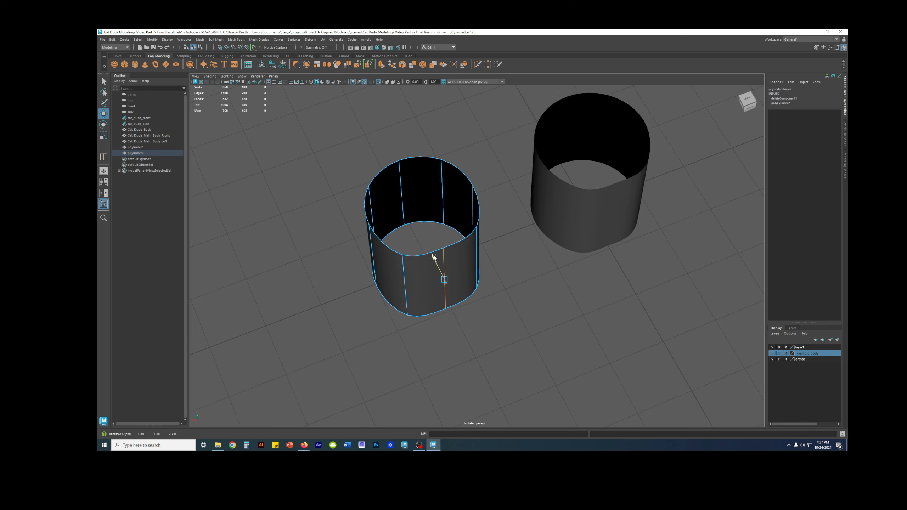
click(529, 234)
click(529, 234)
alt+drag(546, 281, 479, 262)
click(467, 253)
right_drag(467, 252, 466, 225)
click(458, 246)
drag(439, 253, 434, 249)
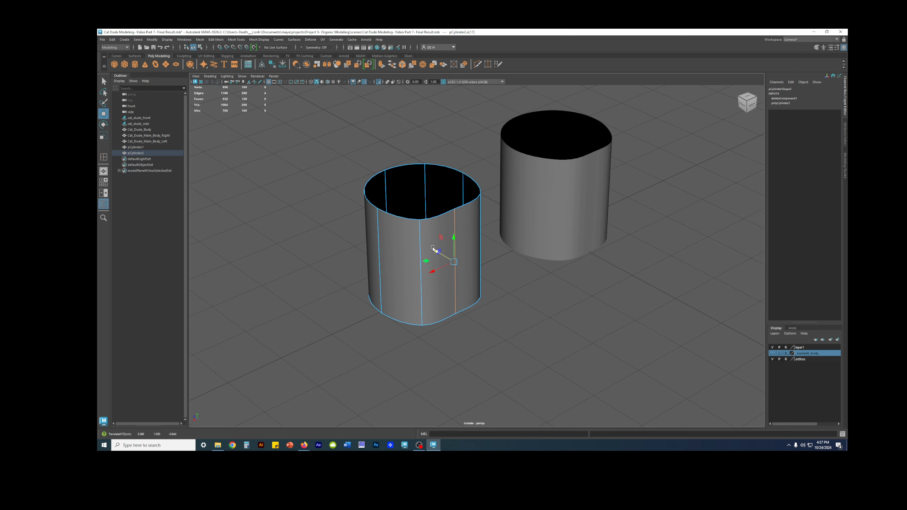
Compare the flattened, smoothed profiles of the two cylinders by looking straight through their open ends
right_drag(439, 250, 496, 220)
click(497, 225)
alt+drag(571, 251, 550, 275)
click(448, 272)
alt+drag(448, 273, 536, 258)
click(595, 270)
alt+drag(595, 269, 606, 263)
alt+right_drag(606, 263, 675, 273)
alt+drag(675, 273, 675, 276)
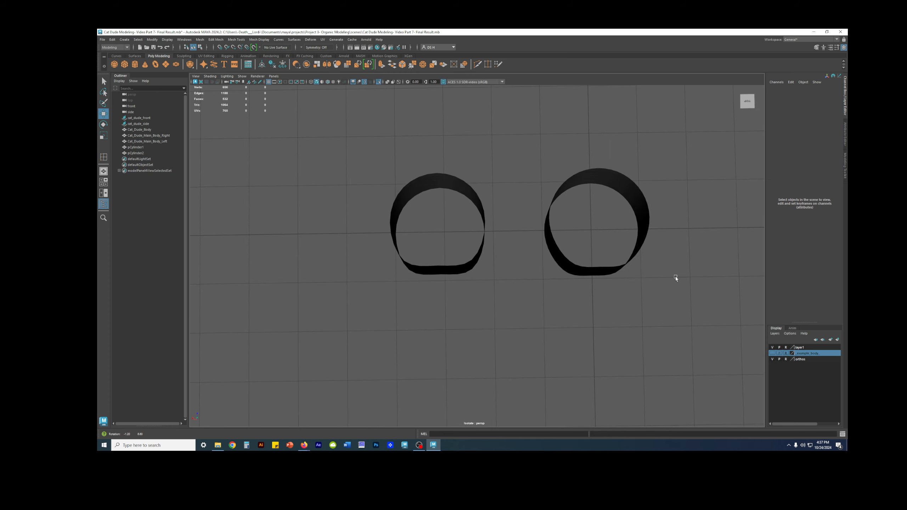
alt+drag(604, 213, 602, 219)
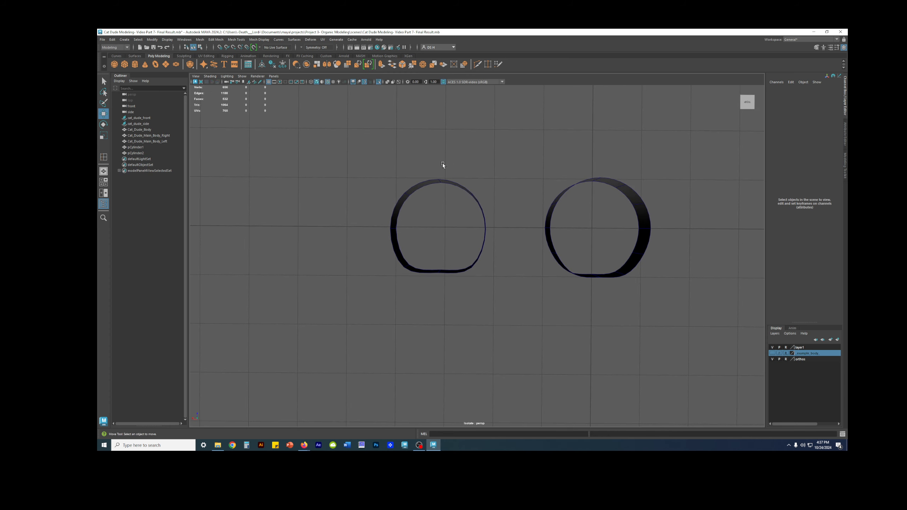
Select both cylinders to compare how their edges are distributed around the flattened profiles
drag(443, 166, 672, 197)
key(q)
alt+middle_drag(673, 198, 624, 180)
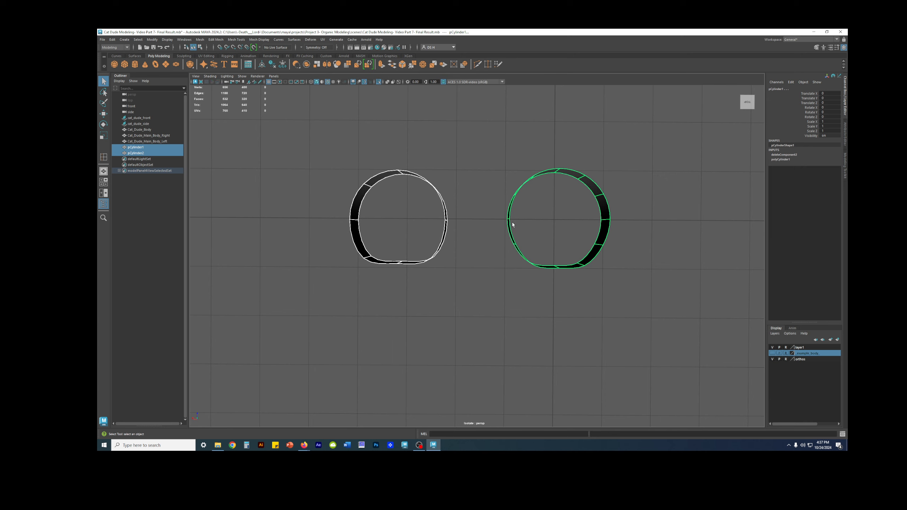
Compare the two cylinders' profiles with smoothing off and on from several angles
alt+middle_drag(455, 232, 498, 225)
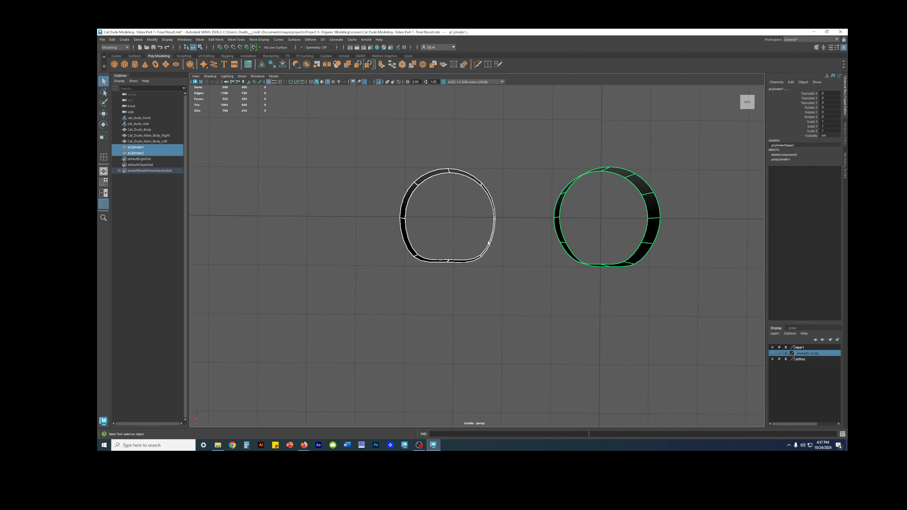
key(1)
key(3)
alt+middle_drag(518, 202, 467, 204)
alt+right_drag(468, 204, 515, 203)
alt+drag(486, 196, 528, 205)
right_drag(501, 206, 502, 185)
alt+drag(510, 198, 460, 212)
Move the two edges flanking the 12-sided cylinder's side centre edge along X, on the side facing the 8-sided cylinder
click(470, 203)
key(w)
alt+drag(500, 177, 434, 203)
key(q)
key(w)
drag(430, 227, 432, 228)
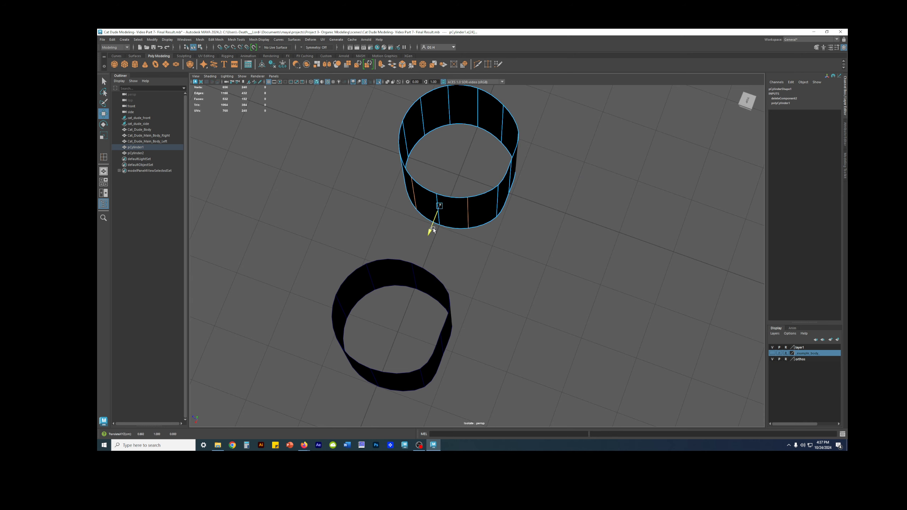
alt+drag(445, 213, 540, 196)
Try adjusting the 8-sided cylinder's edge on the side facing the 12-sided cylinder, with smoothing turned off
click(504, 222)
click(505, 184)
key(1)
alt+right_drag(540, 196, 548, 194)
alt+drag(547, 194, 557, 206)
alt+right_drag(556, 205, 572, 180)
alt+middle_drag(572, 181, 540, 189)
right_drag(540, 209, 539, 193)
click(508, 193)
alt+drag(501, 197, 483, 193)
Toggle the 8-sided cylinder between smoothed and unsmoothed display to check the shape of its side
key(3)
key(1)
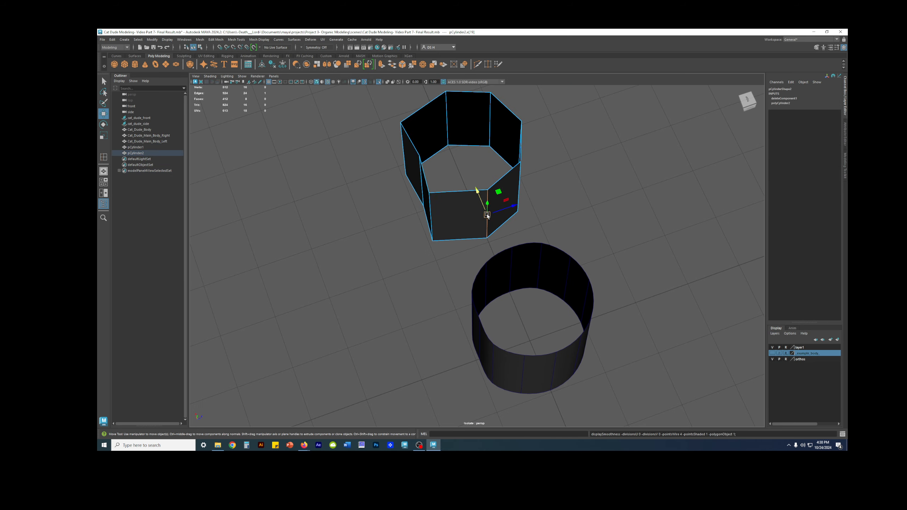
key(q)
key(3)
alt+drag(488, 199, 561, 180)
alt+middle_drag(561, 180, 496, 147)
key(1)
Move the two edges flanking the 8-sided cylinder's front centre edge along Z, preview it smoothed, and refine the front edges
alt+drag(585, 212, 525, 224)
shift+click(584, 224)
key(w)
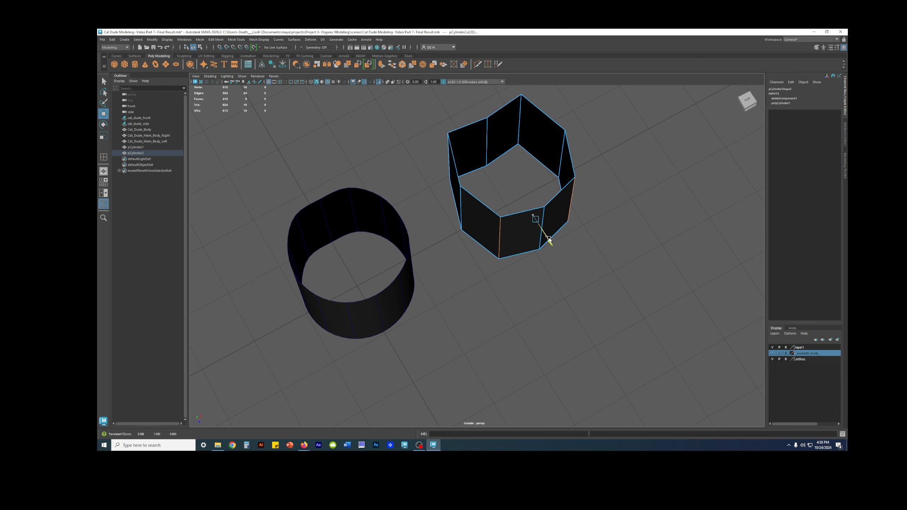
key(3)
click(574, 219)
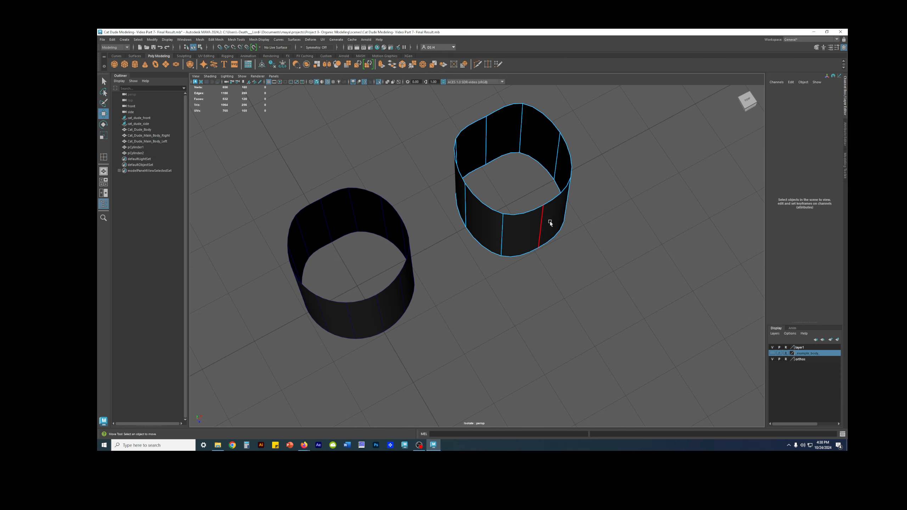
double_click(504, 227)
middle_drag(552, 247, 550, 242)
click(597, 219)
alt+drag(601, 225, 568, 180)
alt+drag(533, 211, 506, 195)
Undo all the edge moves on both cylinders to restore their original round profiles
click(506, 237)
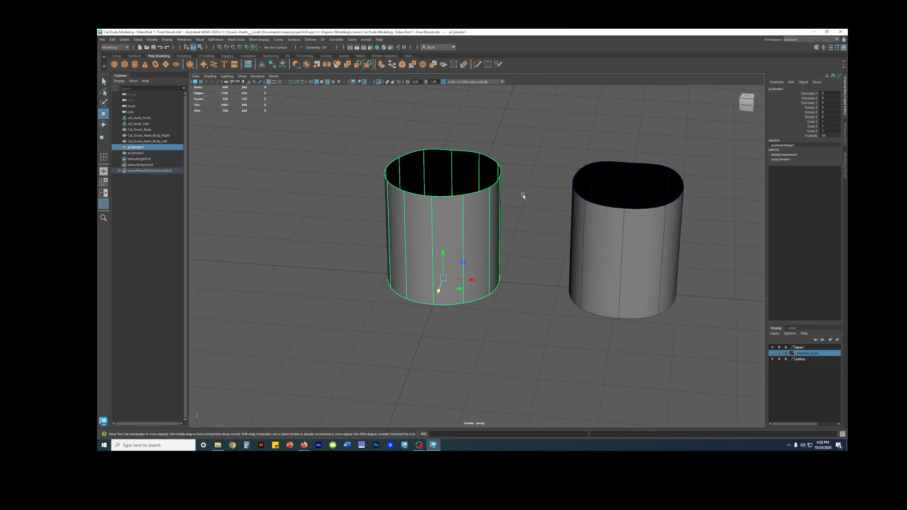
click(532, 167)
key(ctrl+z)
key(ctrl+z)
key(ctrl+z)
key(ctrl+z)
key(ctrl+z)
key(ctrl+z)
key(ctrl+z)
key(ctrl+z)
key(ctrl+z)
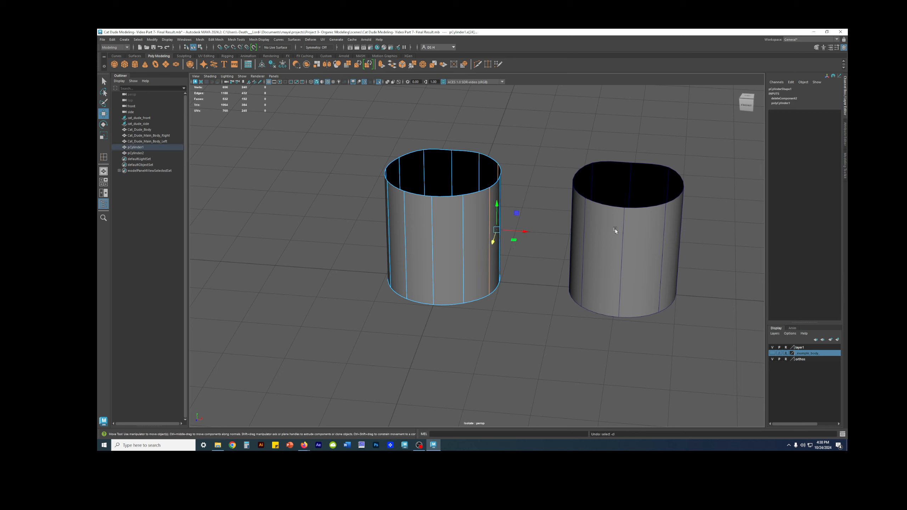
key(ctrl+z)
key(ctrl+z)
key(ctrl+z)
key(ctrl+z)
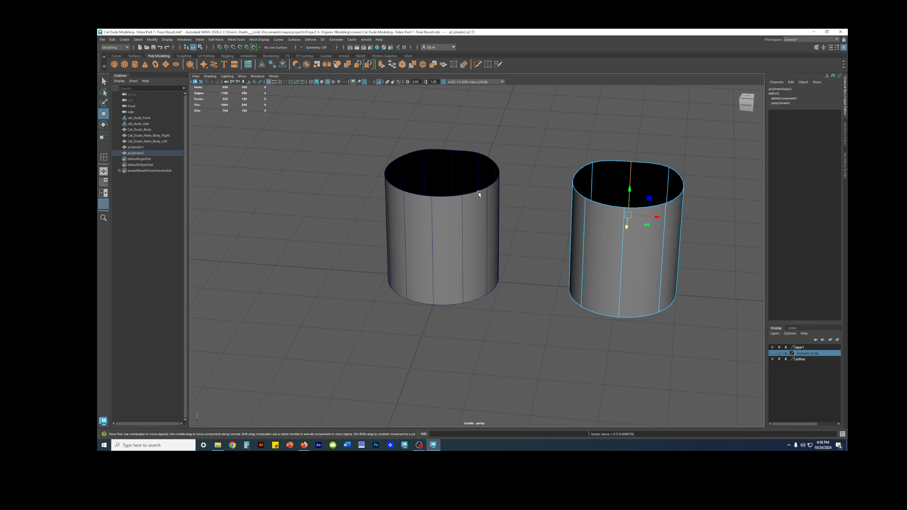
key(ctrl+z)
key(ctrl+z)
key(ctrl+z)
key(ctrl+z)
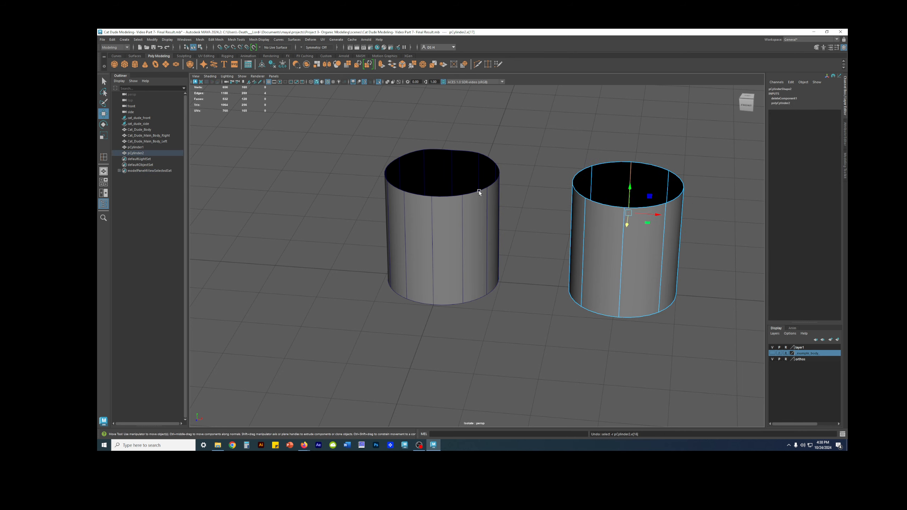
key(ctrl+z)
key(ctrl+z)
key(ctrl+z)
key(ctrl+z)
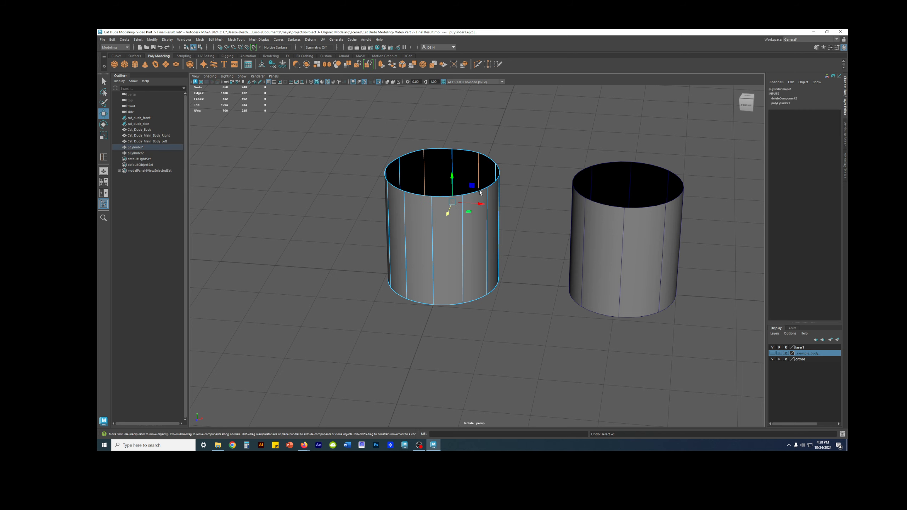
key(ctrl+z)
key(ctrl+z)
key(ctrl+z)
key(ctrl+z)
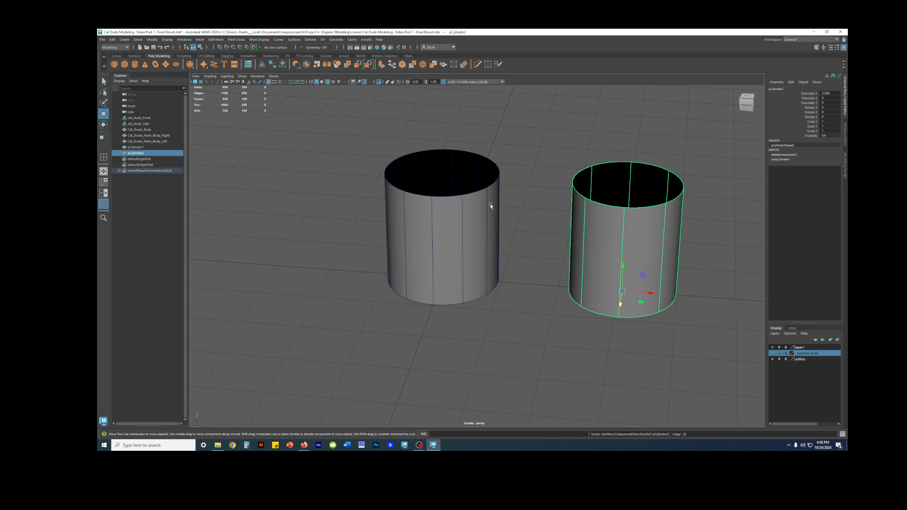
key(ctrl+z)
Delete the 8-sided cylinder beside the 12-sided one
alt+drag(488, 200, 493, 196)
drag(662, 220, 652, 214)
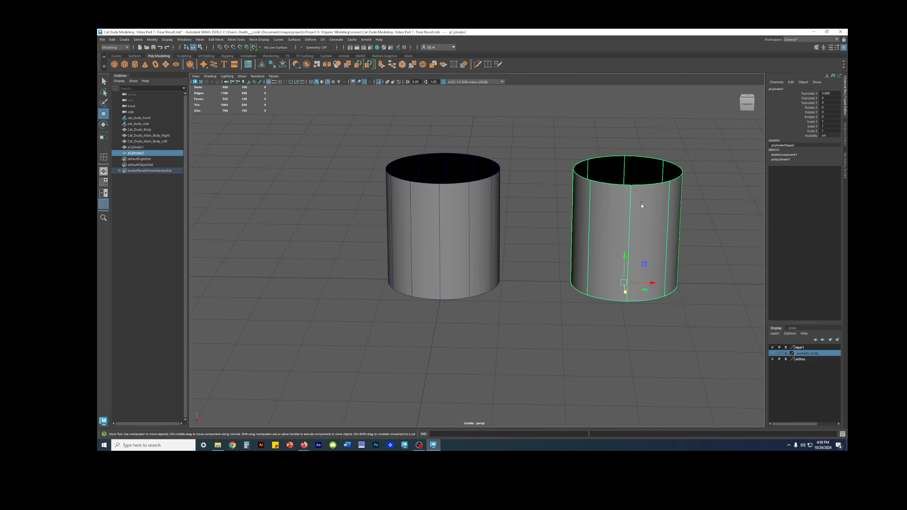
key(Delete)
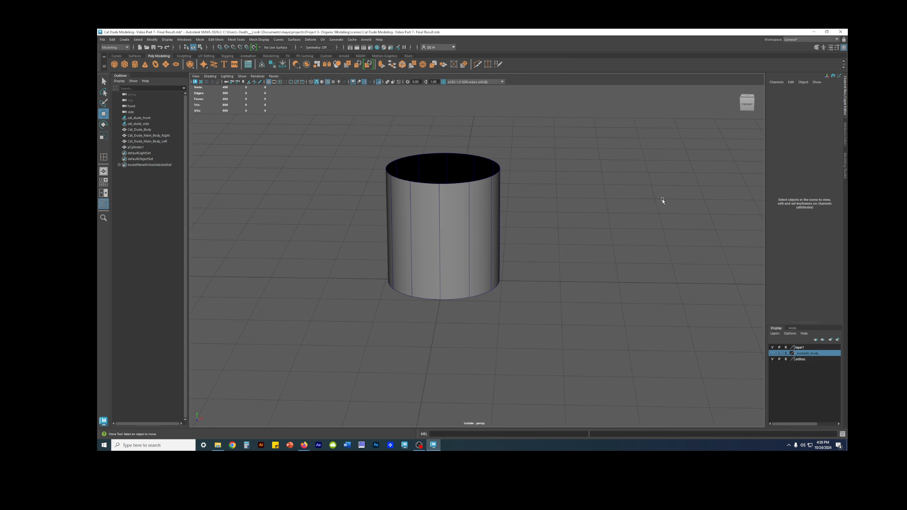
Display the remaining cylinder's creation settings and check its Subdivisions Axis value
click(458, 178)
click(778, 159)
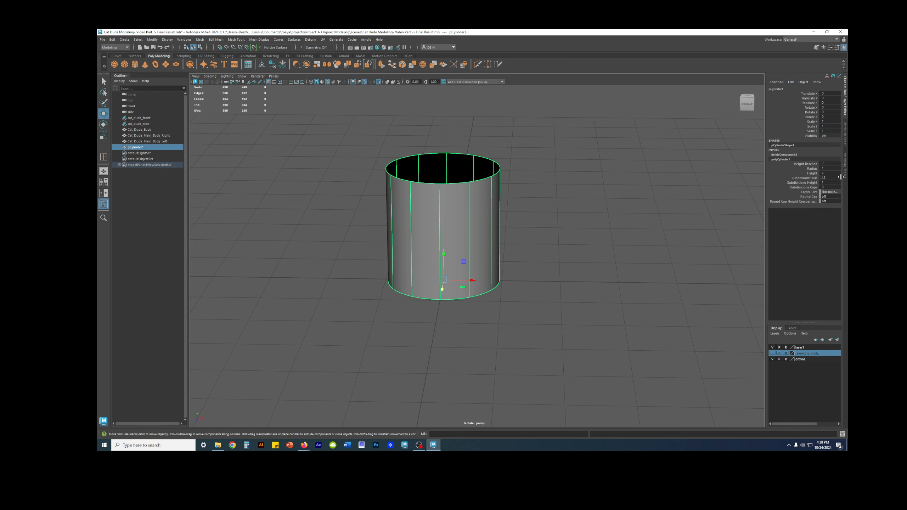
click(815, 178)
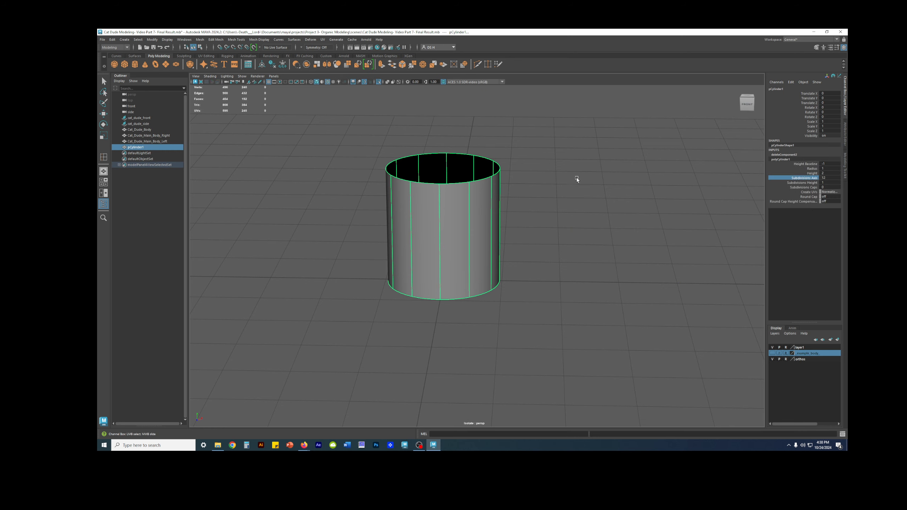
click(589, 229)
Turn off isolation to show the body again, then select the cylinder beneath it in the perspective view
key(space)
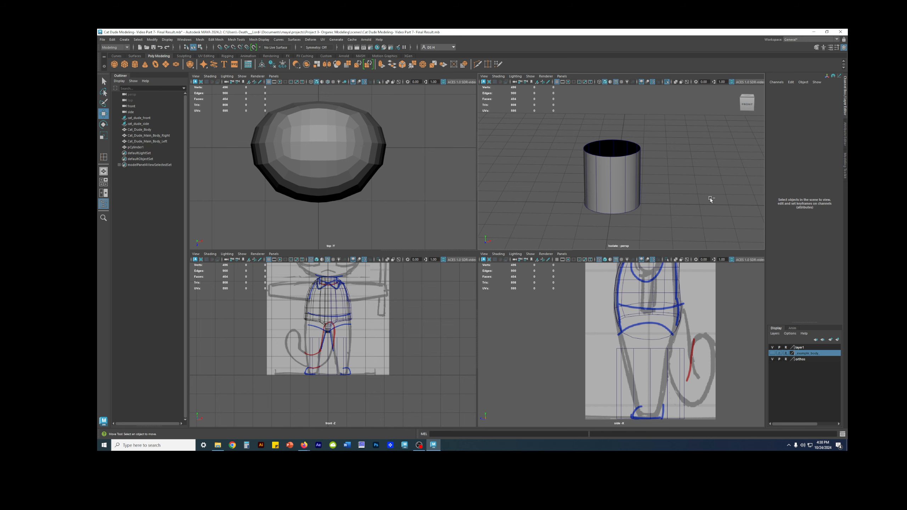
key(ctrl+1)
key(space)
click(489, 164)
alt+drag(537, 188, 513, 182)
mouse_move(489, 155)
alt+mouse_down()
mouse_move(514, 155)
mouse_move(499, 169)
alt+mouse_up()
key(q)
alt+drag(491, 199, 538, 226)
click(478, 277)
scroll(476, 254, down, 1)
alt+middle_drag(475, 247, 557, 220)
scroll(533, 239, up, 5)
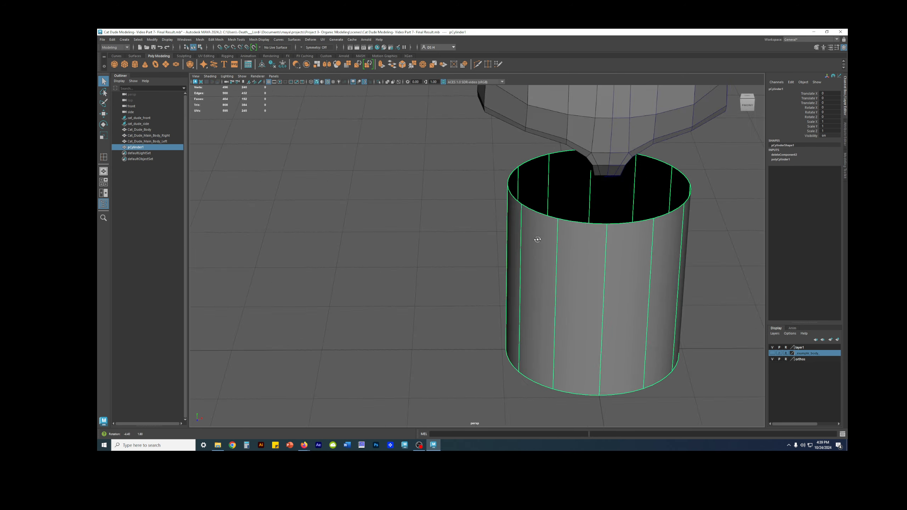
Turn off the cylinder's smooth preview and examine how its sides relate to the body's leg opening
alt+drag(532, 239, 562, 242)
alt+middle_drag(563, 241, 514, 193)
alt+drag(515, 193, 490, 222)
key(w)
key(1)
alt+drag(547, 203, 434, 240)
alt+drag(487, 197, 440, 197)
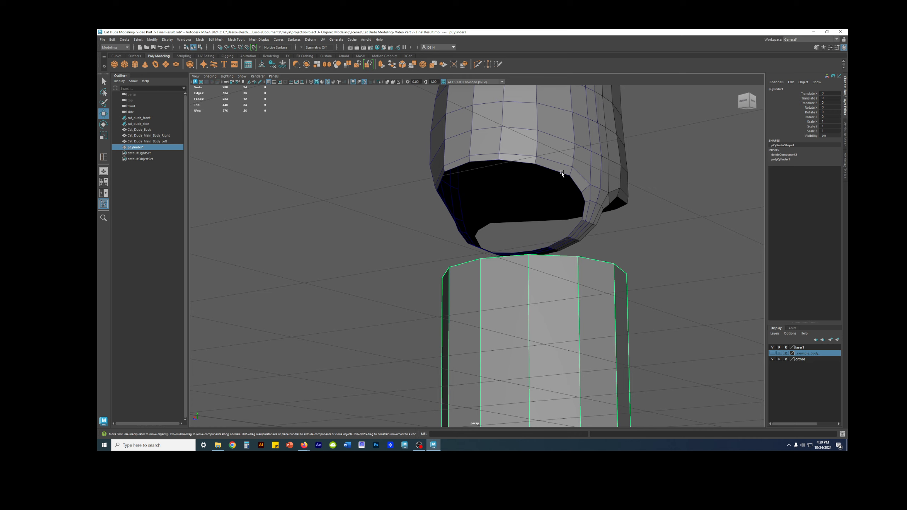
alt+drag(542, 231, 443, 289)
key(r)
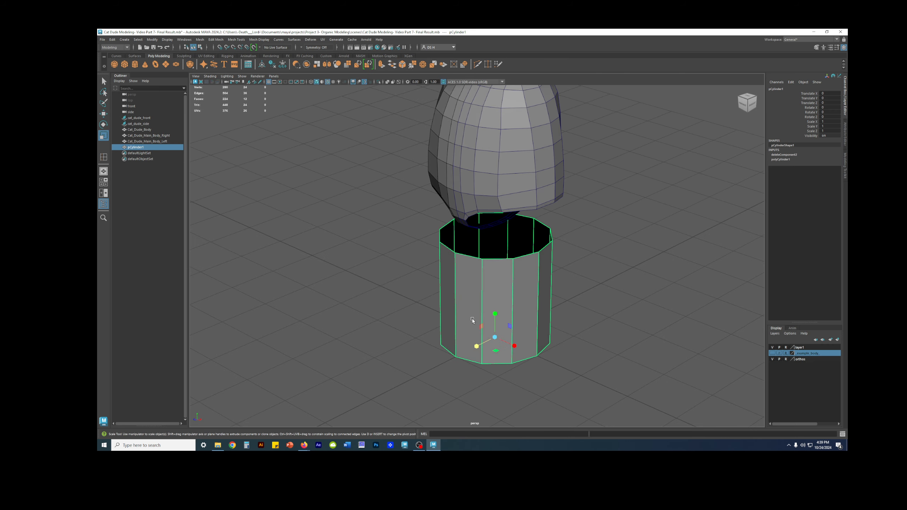
alt+drag(520, 314, 540, 276)
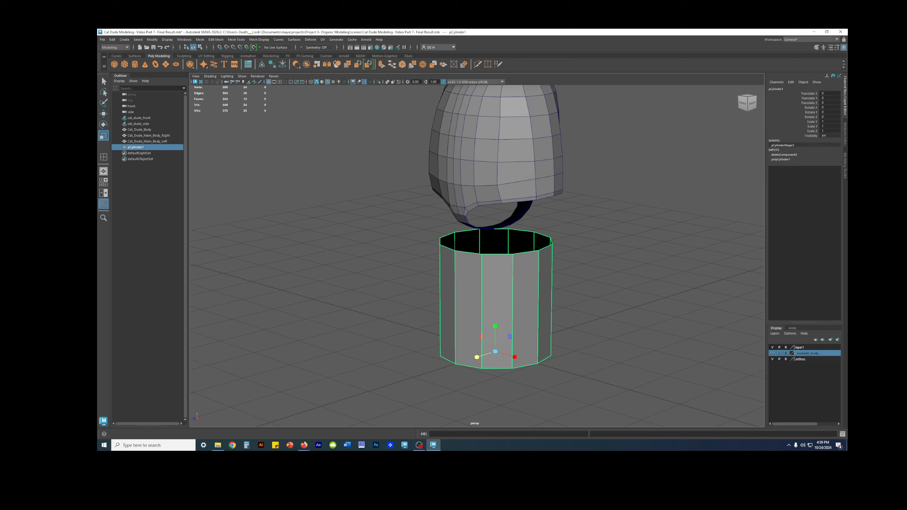
alt+drag(421, 237, 447, 240)
alt+right_drag(448, 239, 531, 249)
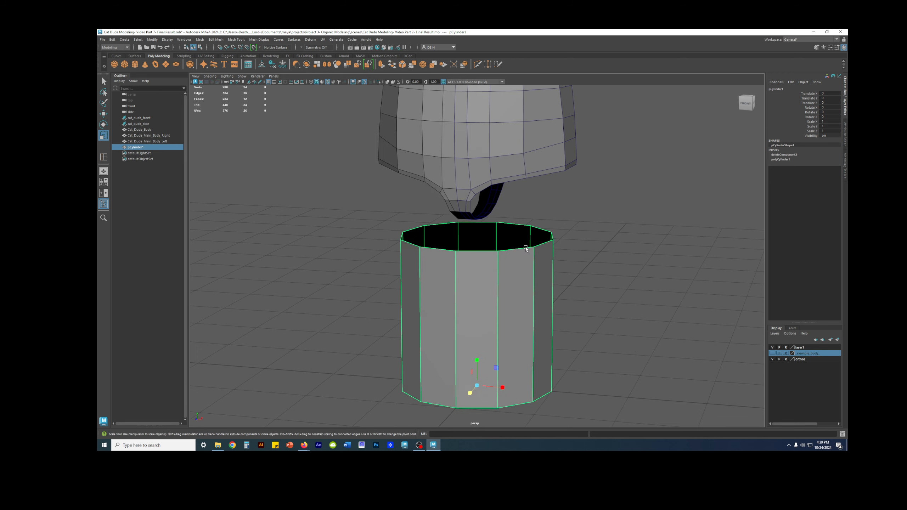
alt+drag(530, 249, 504, 242)
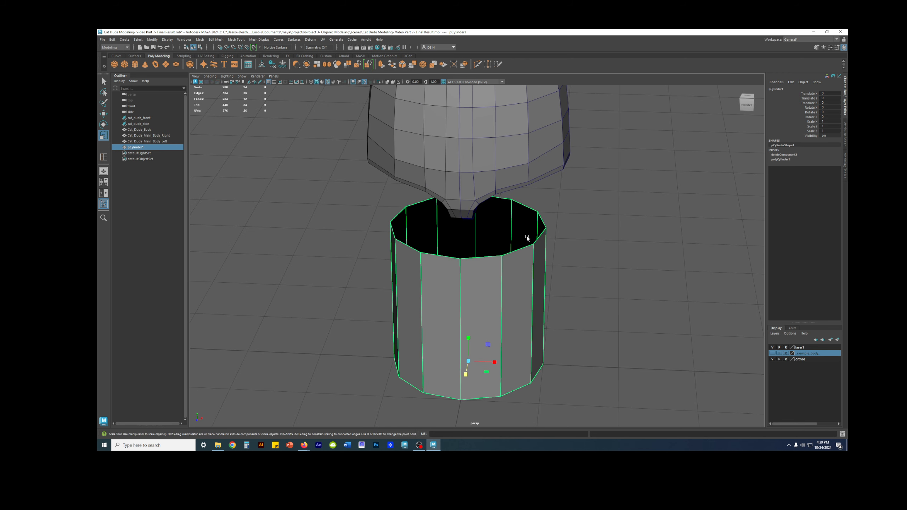
Turn the cylinder's smooth preview back on and rename it Right_Thigh
key(3)
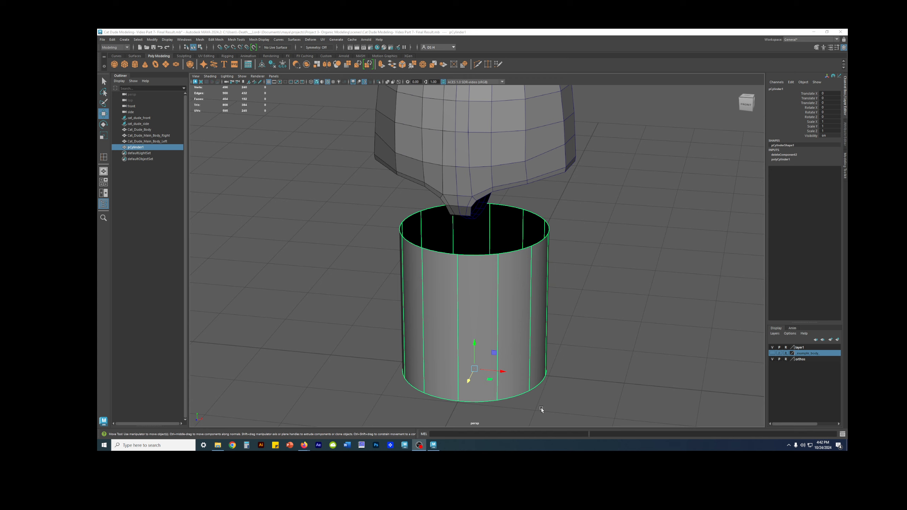
alt+drag(525, 327, 562, 358)
key(r)
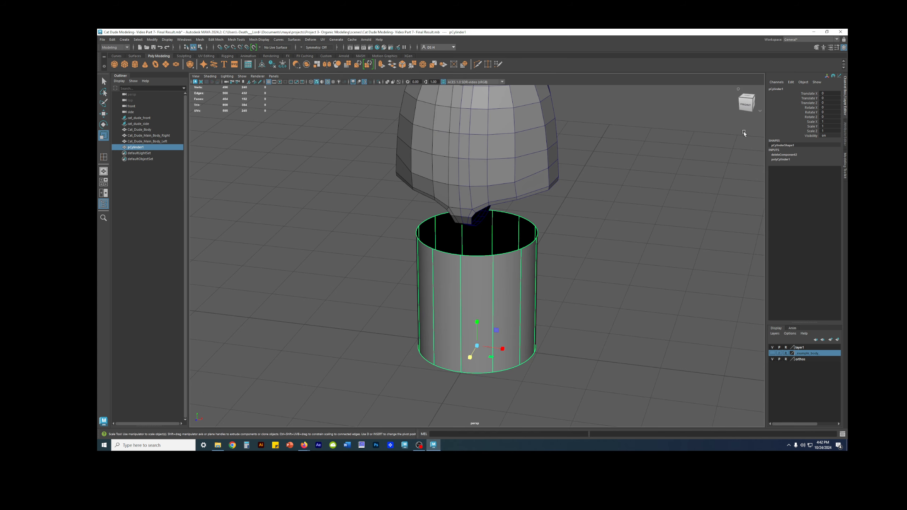
double_click(778, 88)
text(Right_Thigh)
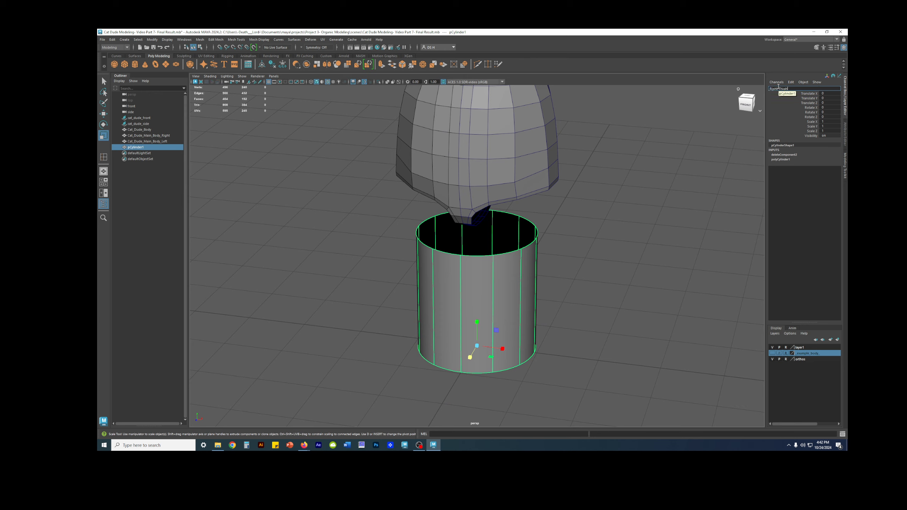
key(Return)
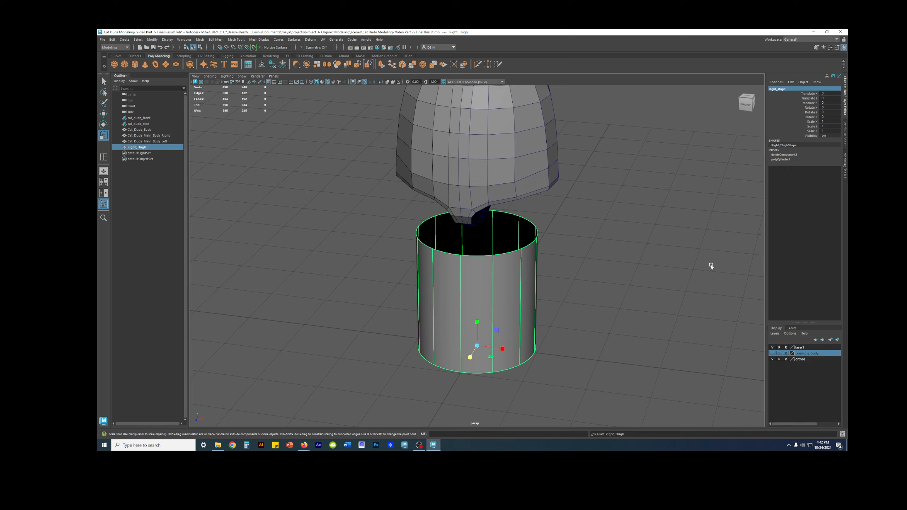
Assign the right half of the body to a new display layer named _Right_Torso_ and set that layer to Reference
alt+right_drag(711, 264, 555, 272)
alt+drag(555, 272, 518, 256)
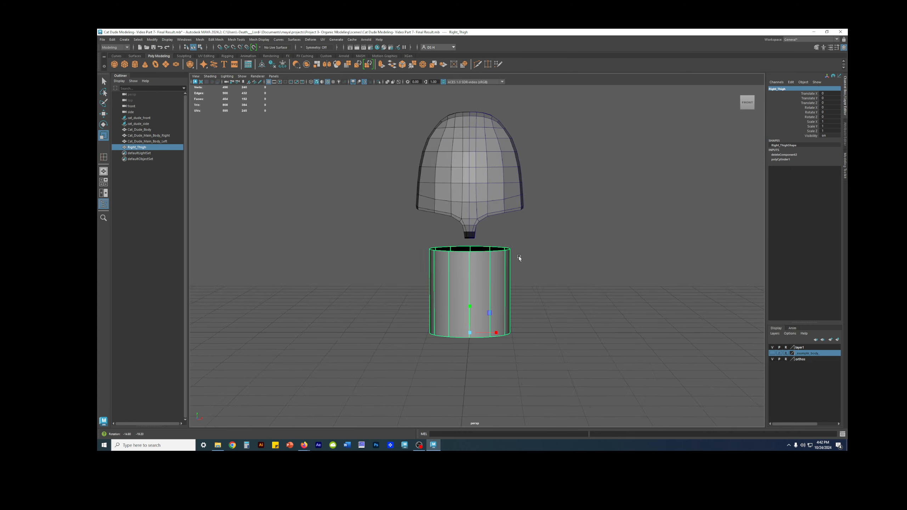
drag(557, 170, 517, 143)
key(w)
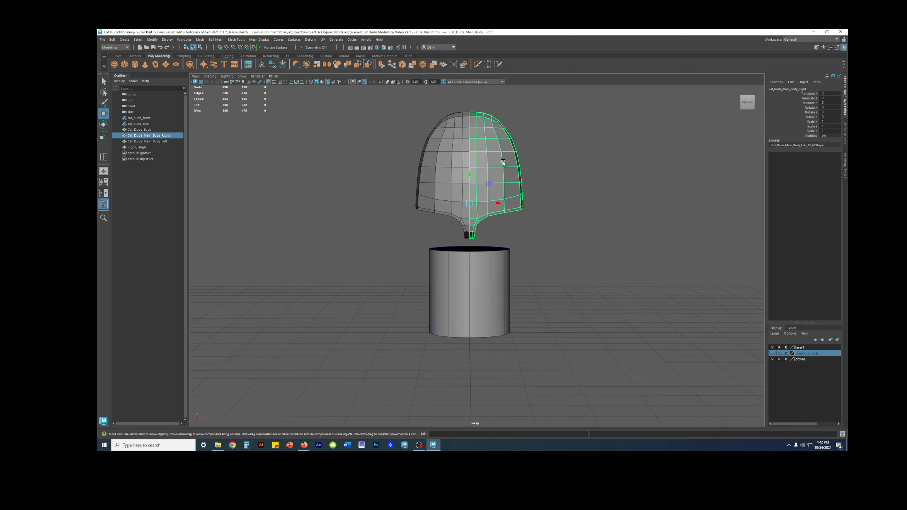
click(837, 339)
click(772, 347)
click(772, 348)
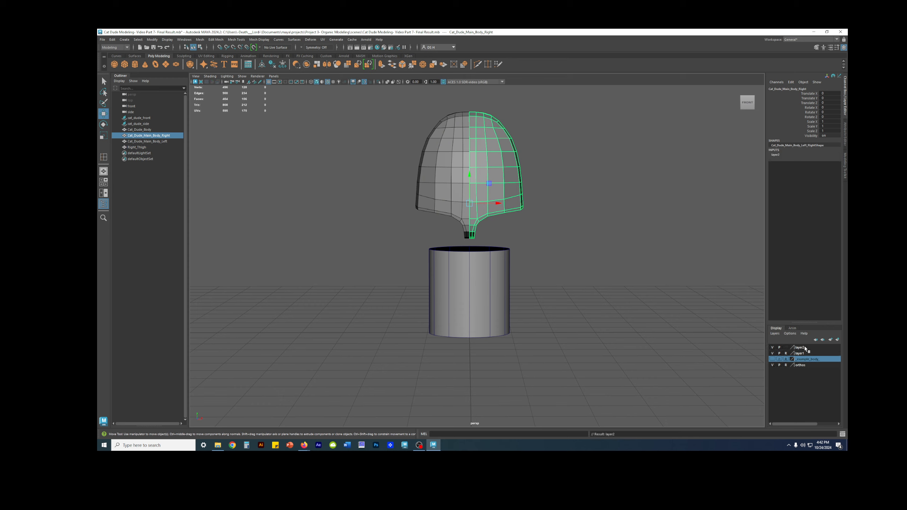
double_click(801, 347)
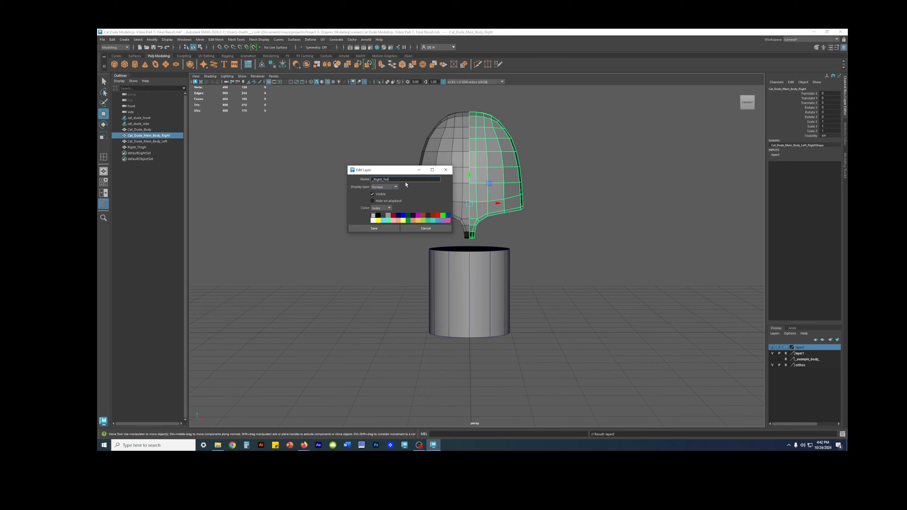
click(380, 229)
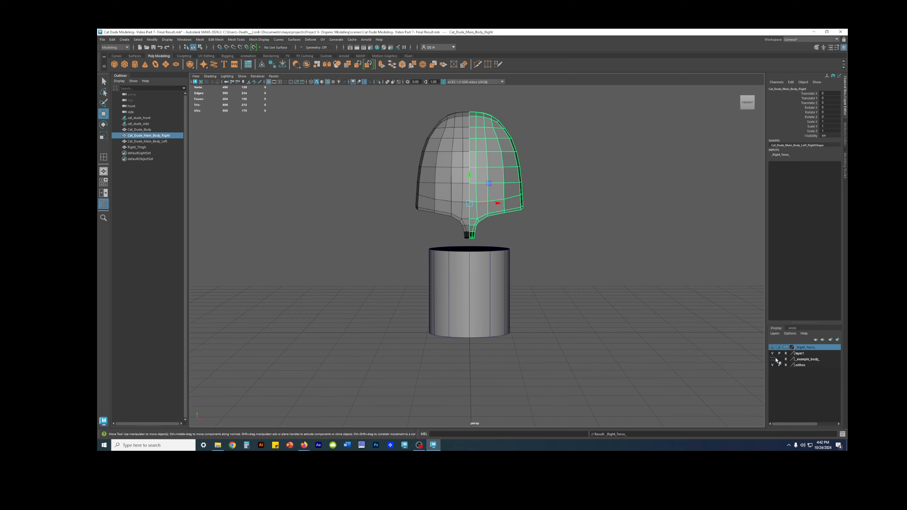
click(787, 348)
click(786, 349)
Rename the display layer layer1 to _Left_Torso_
double_click(799, 353)
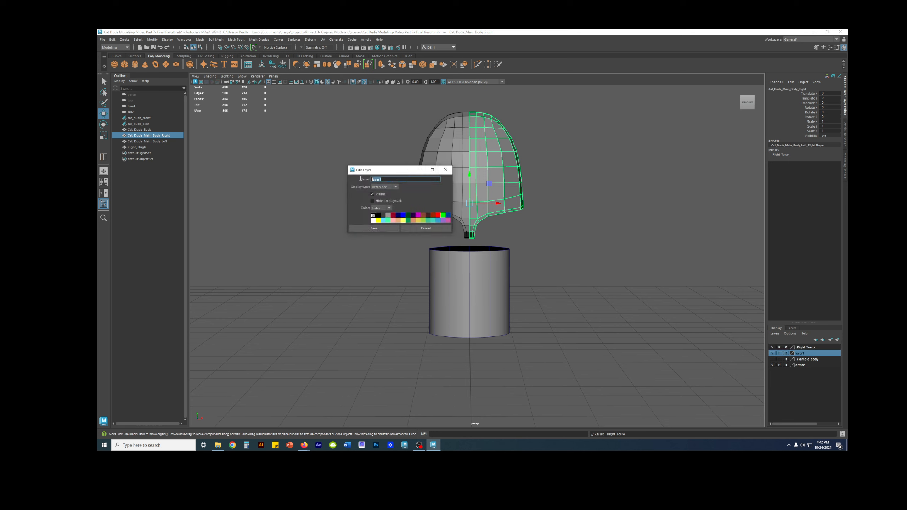
text(L)
click(381, 228)
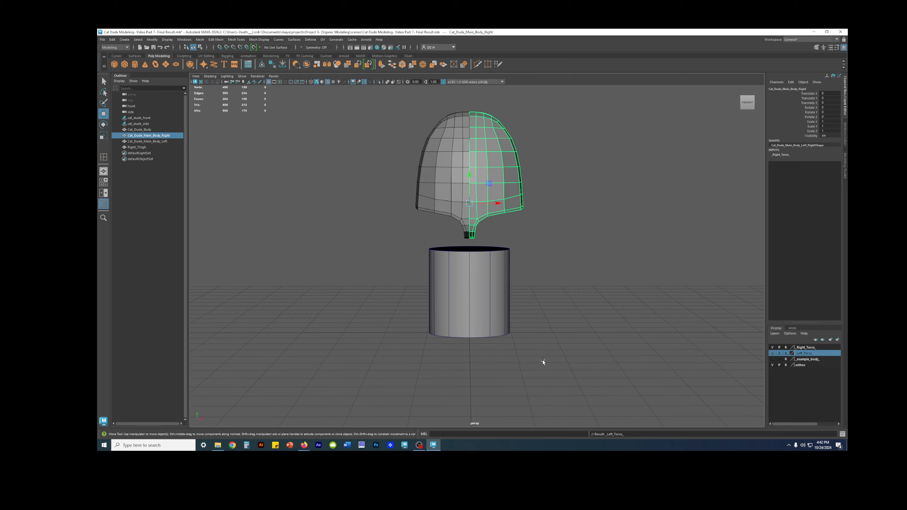
Select the Right_Thigh cylinder and scale it down uniformly to about 0.533 on all axes
click(575, 307)
alt+drag(535, 241, 525, 265)
click(494, 282)
alt+middle_drag(477, 249, 467, 238)
alt+drag(468, 239, 453, 258)
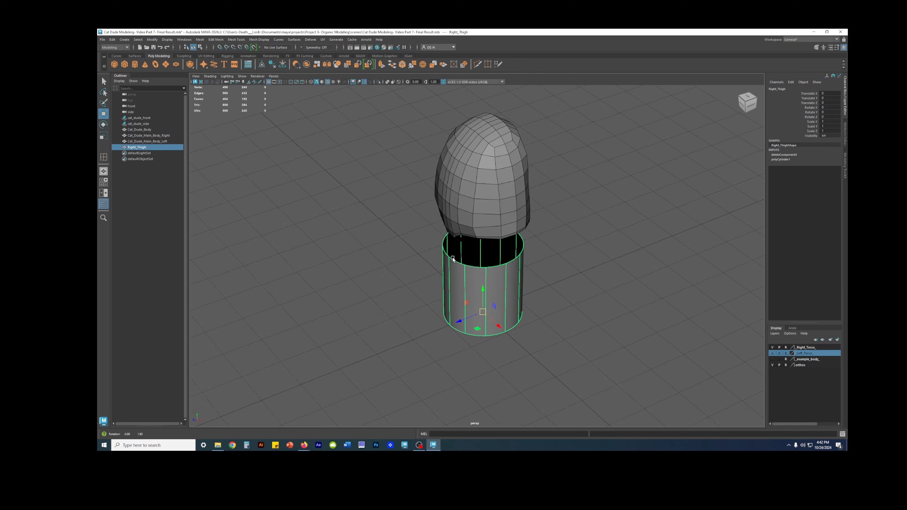
scroll(452, 258, up, 2)
key(r)
alt+drag(519, 334, 440, 311)
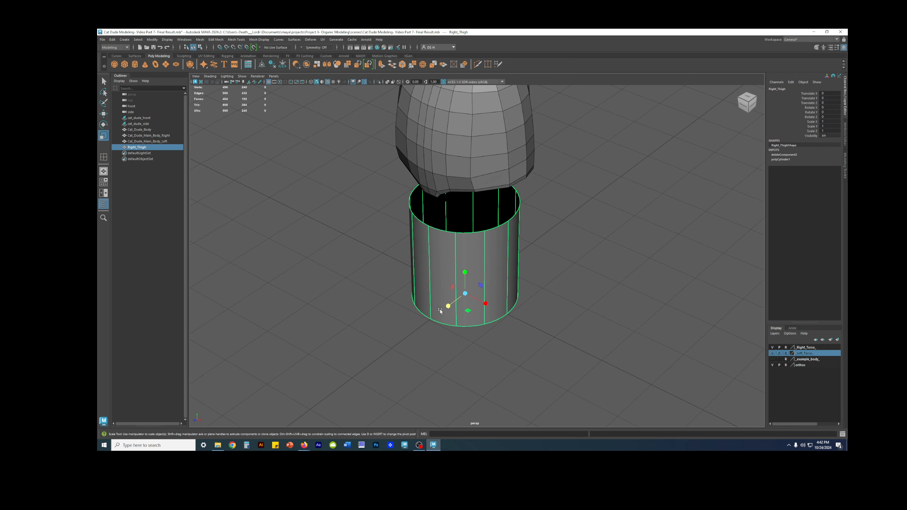
mouse_move(465, 294)
mouse_down()
mouse_move(410, 320)
mouse_move(473, 297)
mouse_up()
In the side view, raise the Right_Thigh cylinder to the base of the torso, at about 1.854 in Translate Y
key(w)
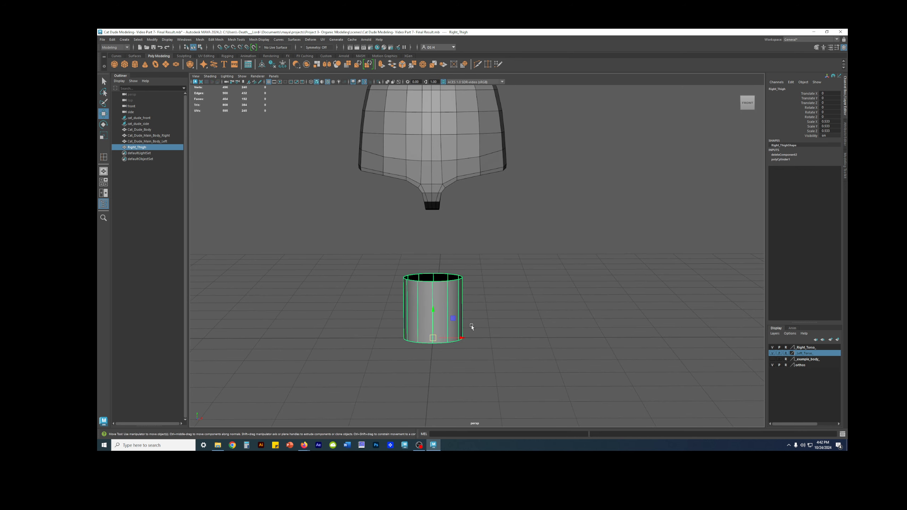
key(space)
key(space)
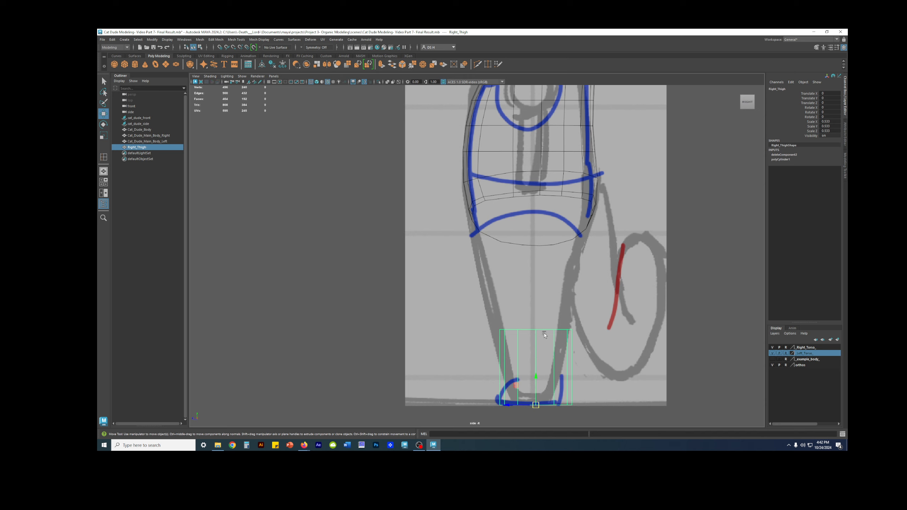
scroll(528, 319, down, 4)
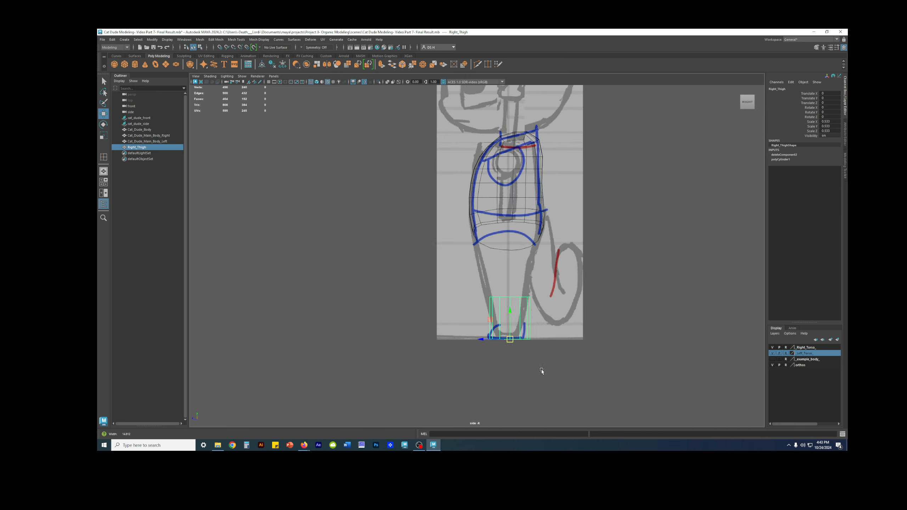
scroll(541, 371, up, 5)
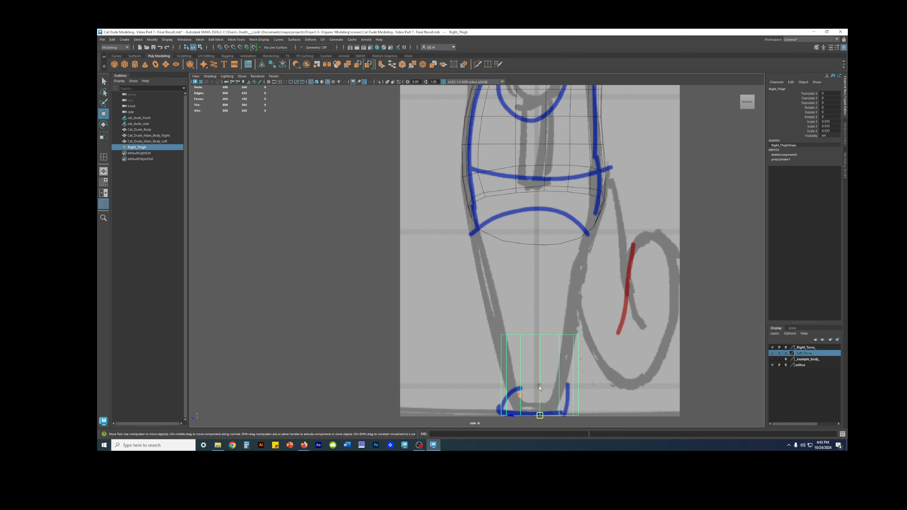
drag(540, 387, 546, 248)
scroll(519, 255, up, 1)
alt+middle_drag(551, 236, 516, 256)
scroll(520, 256, up, 2)
alt+middle_drag(513, 303, 459, 242)
scroll(460, 254, down, 5)
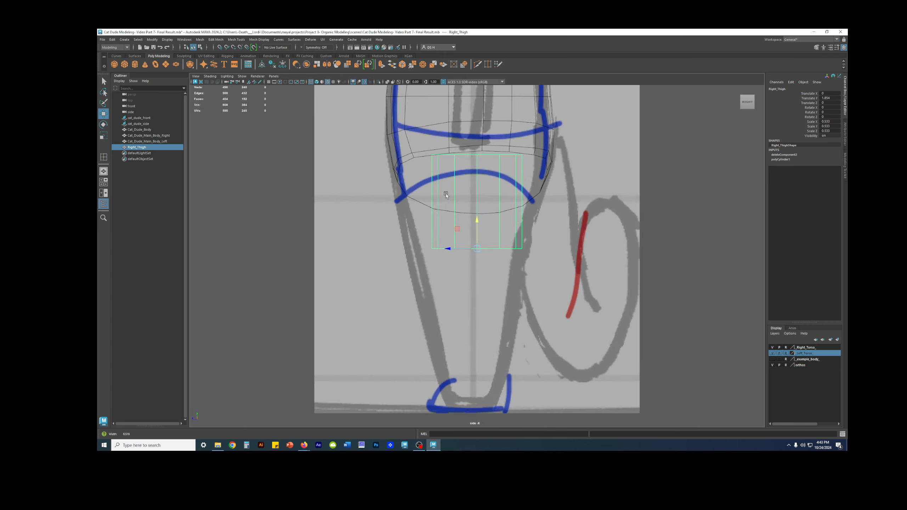
Fine-tune Right_Thigh against the side sketch's upper leg, lowering it to about 1.5 in Translate Y and shifting Translate Z to about 0.041
alt+middle_drag(448, 249, 436, 252)
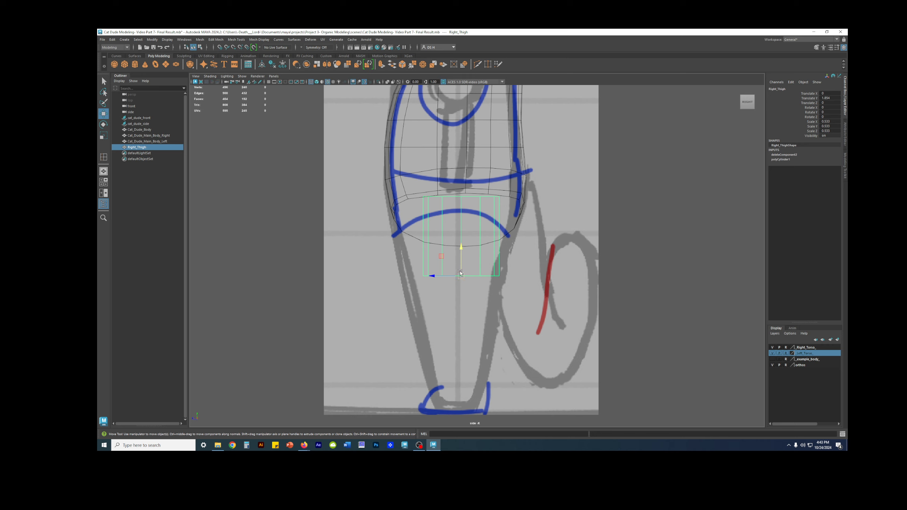
mouse_move(460, 273)
mouse_down()
mouse_move(461, 288)
mouse_move(456, 280)
mouse_up()
scroll(469, 321, down, 3)
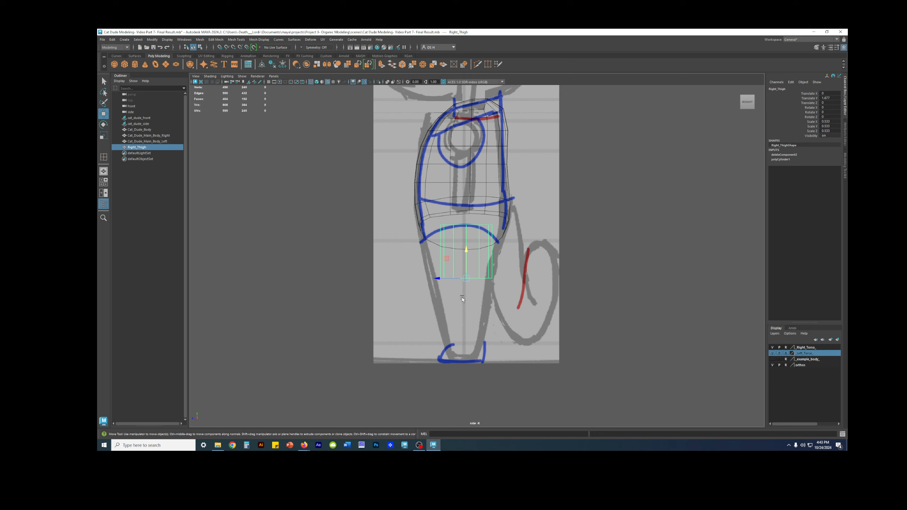
drag(442, 277, 440, 278)
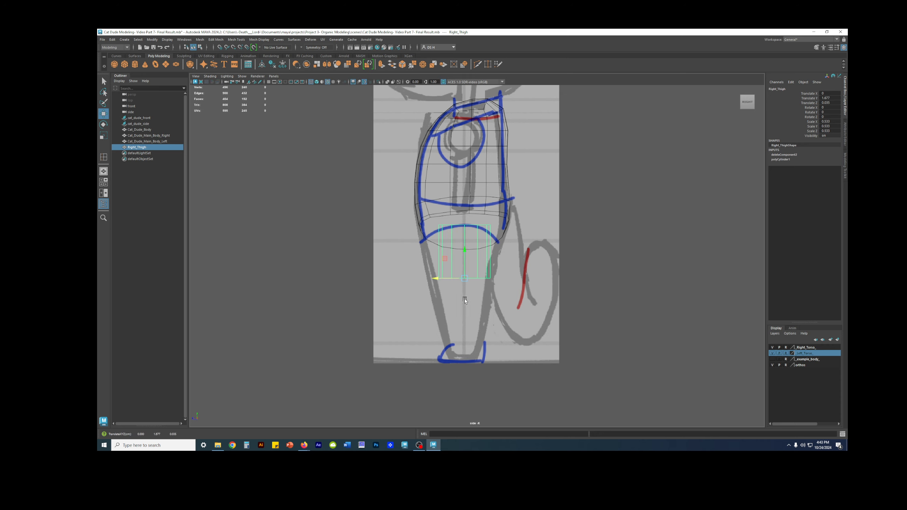
drag(464, 254, 462, 261)
drag(440, 286, 437, 288)
scroll(437, 299, up, 5)
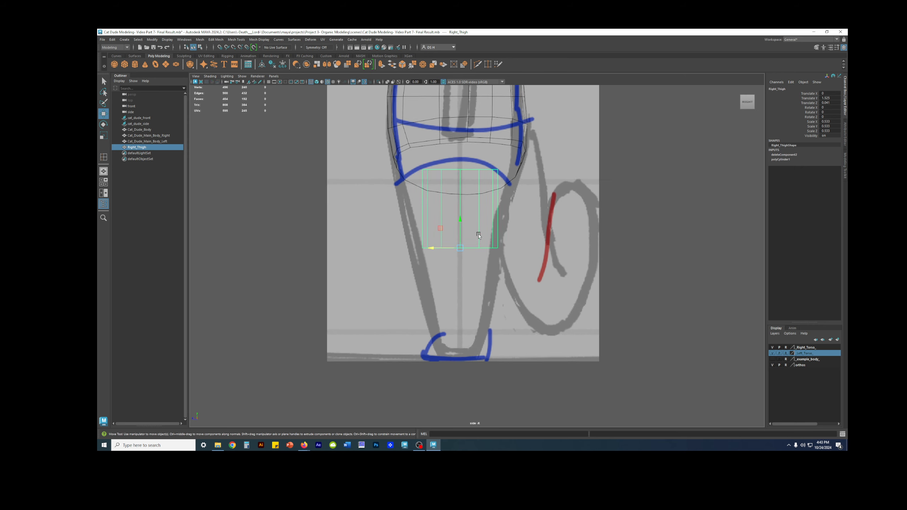
alt+middle_drag(435, 266, 420, 286)
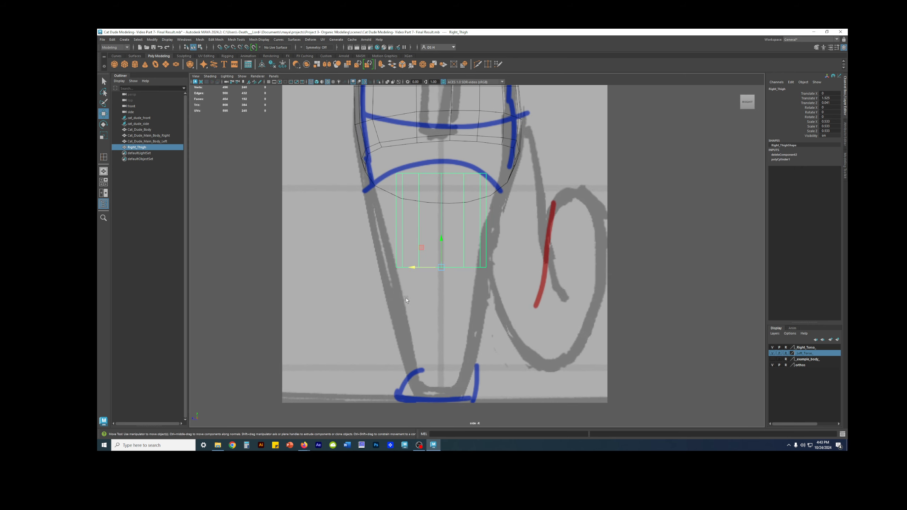
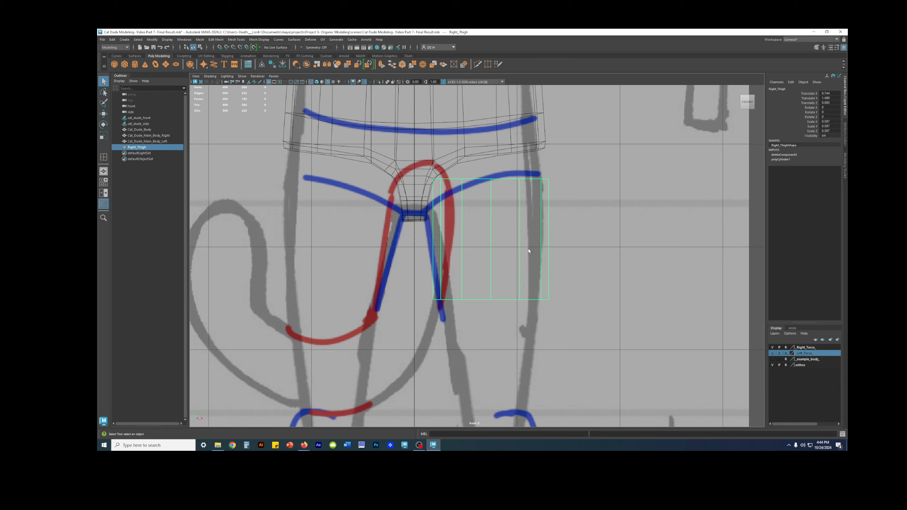
Select the bottom ring of vertices on the Right_Thigh cylinder for scaling
key(F9)
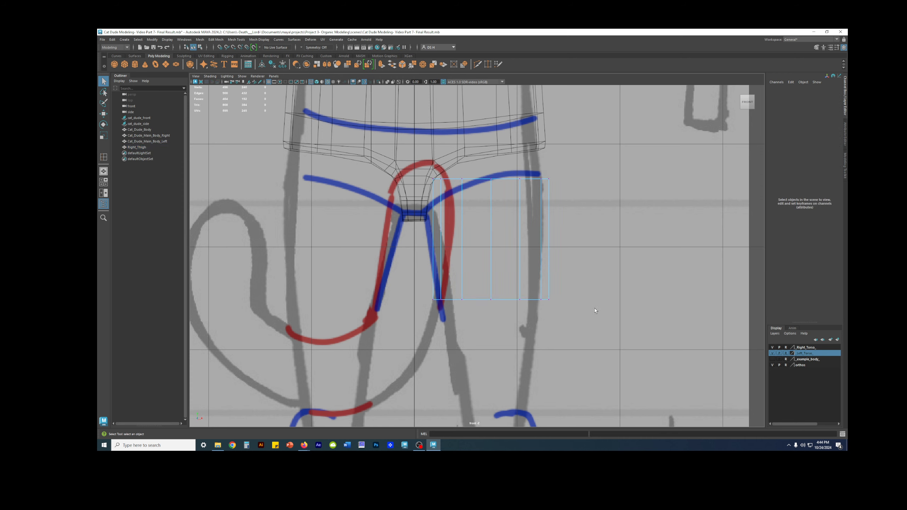
drag(615, 323, 421, 279)
key(space)
key(space)
alt+drag(612, 172, 541, 193)
key(r)
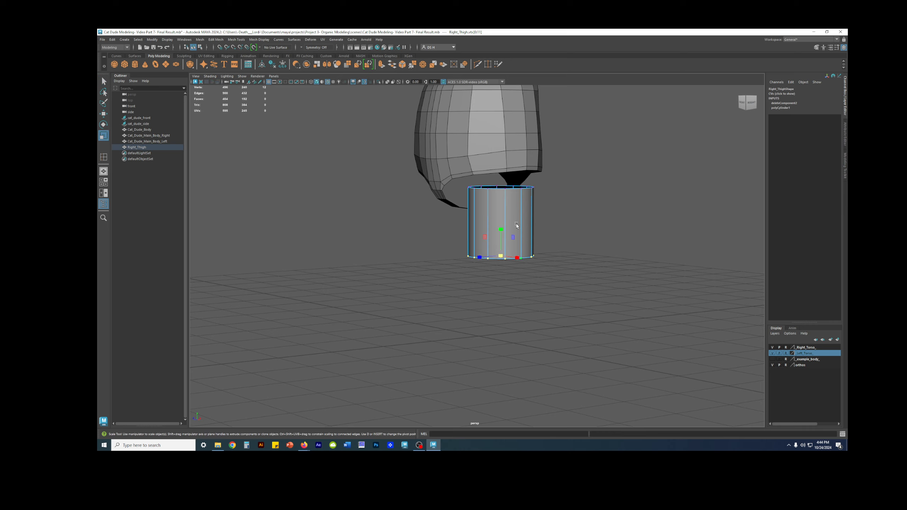
mouse_move(513, 243)
alt+mouse_down()
mouse_move(437, 227)
mouse_move(450, 247)
mouse_move(534, 244)
mouse_move(517, 244)
alt+mouse_up()
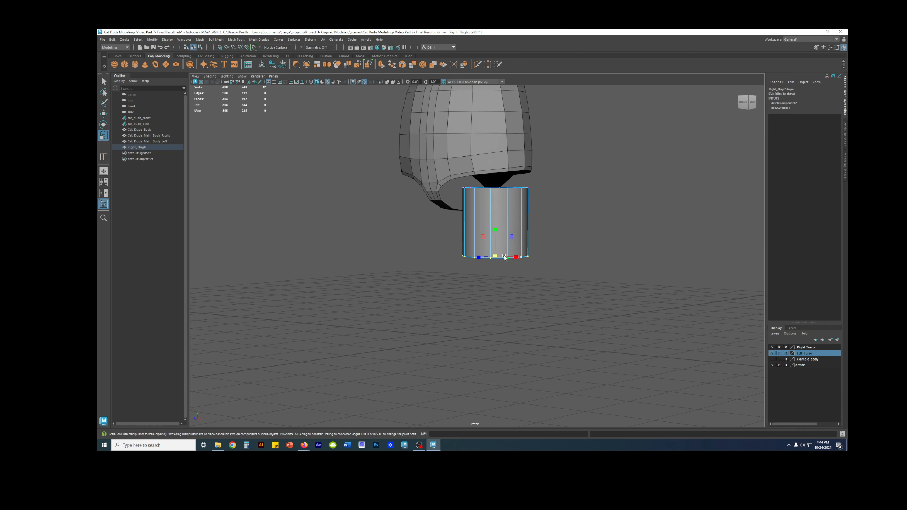
Compare the selected bottom ring of Right_Thigh with the leg sketches in the front, side and perspective views
key(space)
key(space)
scroll(505, 302, up, 2)
scroll(504, 302, up, 2)
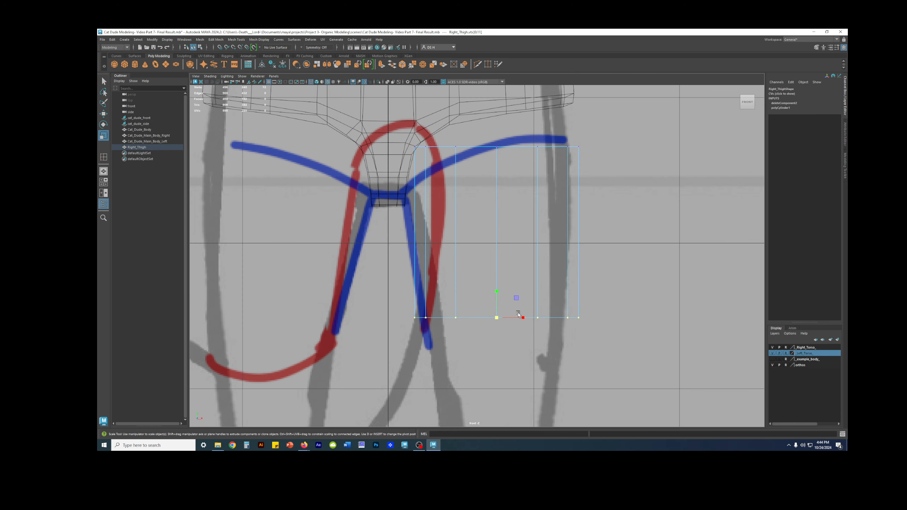
alt+middle_drag(505, 302, 481, 330)
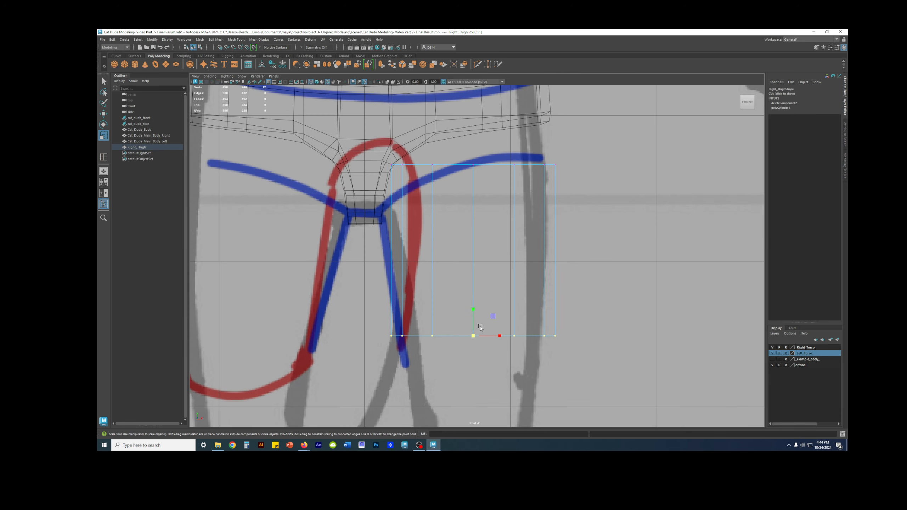
alt+middle_drag(538, 259, 558, 267)
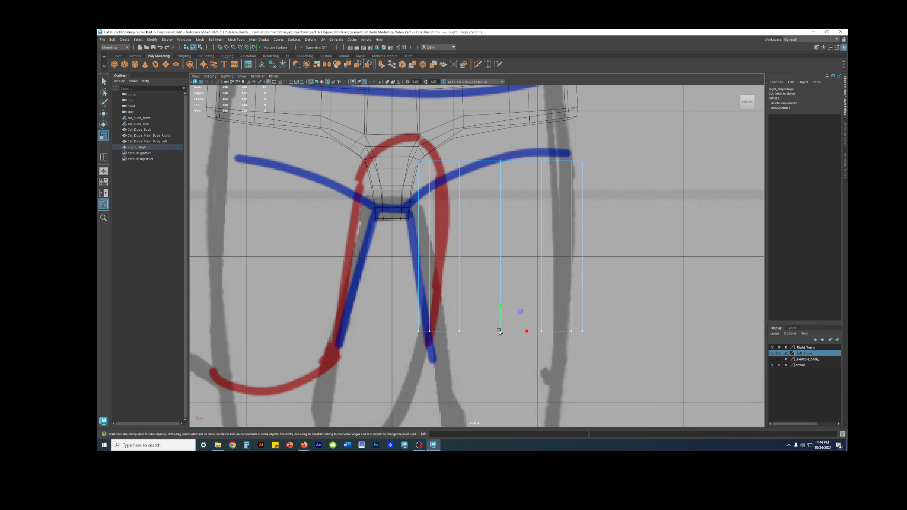
key(space)
key(space)
alt+drag(581, 179, 594, 236)
scroll(600, 207, up, 3)
alt+drag(491, 249, 508, 253)
alt+middle_drag(489, 252, 490, 271)
key(space)
scroll(660, 181, up, 3)
scroll(660, 181, down, 3)
alt+middle_drag(660, 182, 642, 212)
click(845, 133)
click(845, 92)
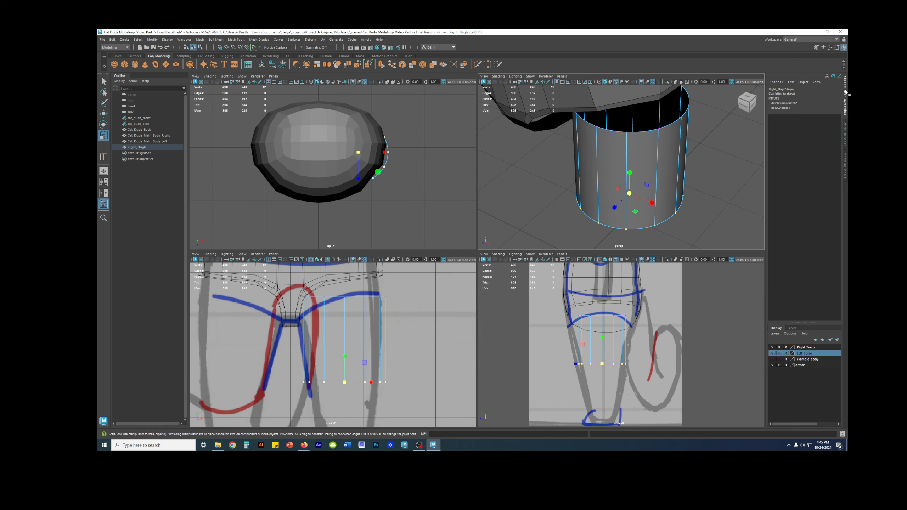
Taper Right_Thigh by scaling its bottom vertex ring to about 0.812 in X and Z, keeping its height
alt+drag(670, 150, 697, 147)
alt+right_drag(696, 147, 586, 193)
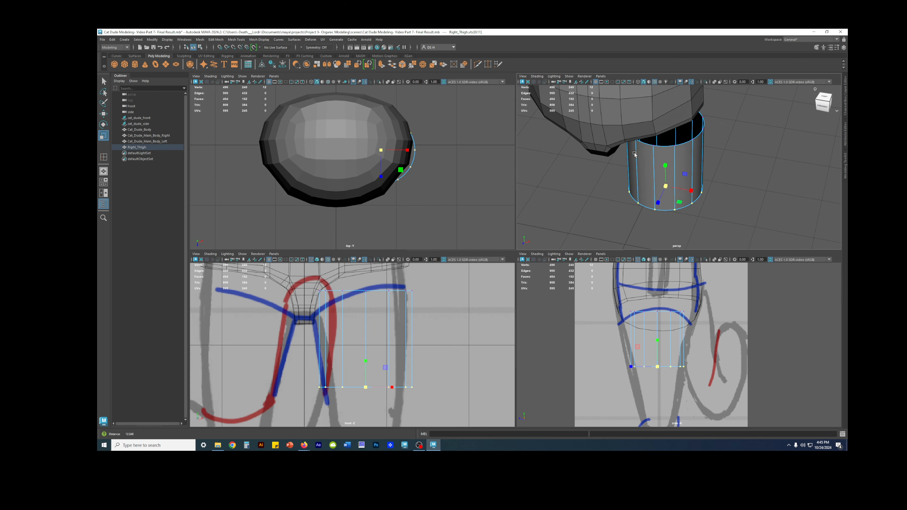
alt+middle_drag(567, 202, 534, 221)
alt+drag(534, 221, 540, 222)
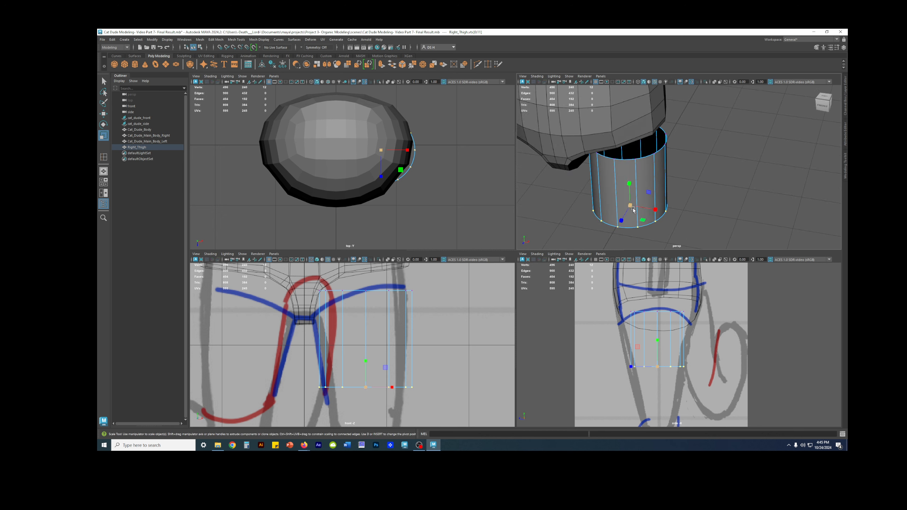
alt+drag(648, 223, 669, 202)
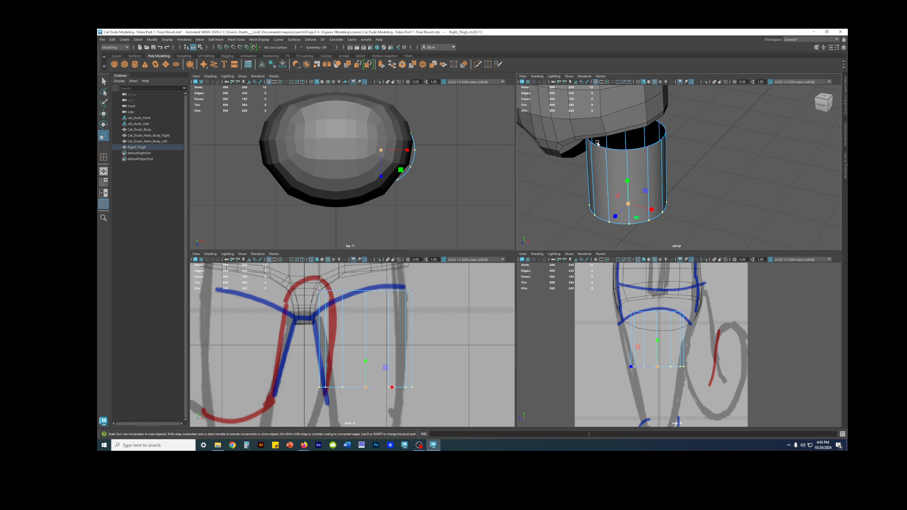
alt+drag(637, 218, 647, 202)
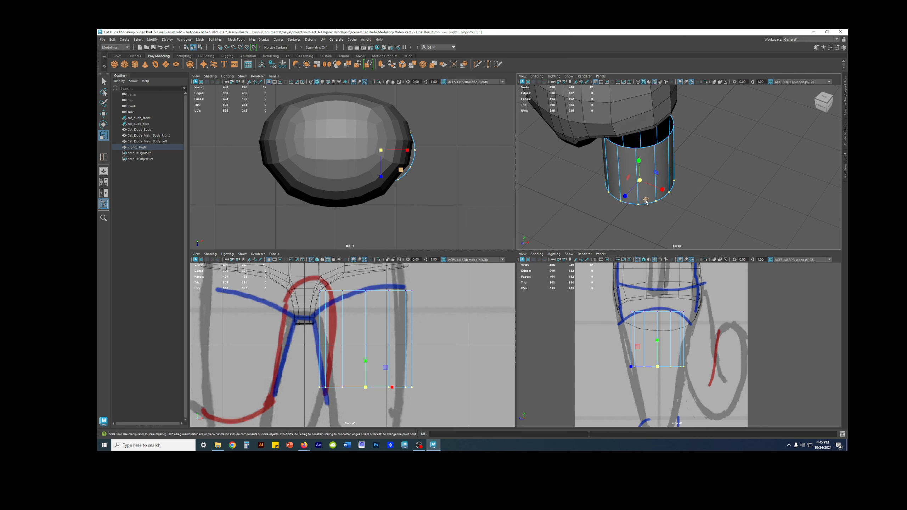
key(ctrl+z)
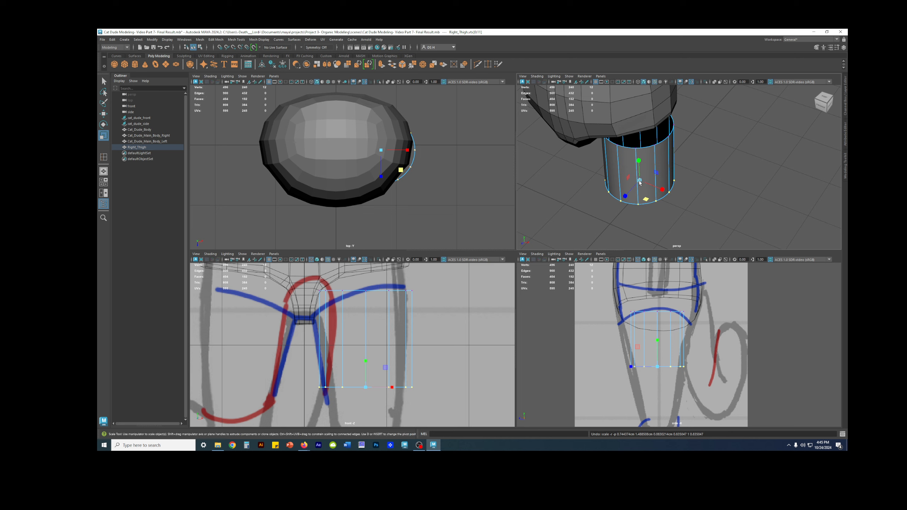
drag(646, 199, 644, 200)
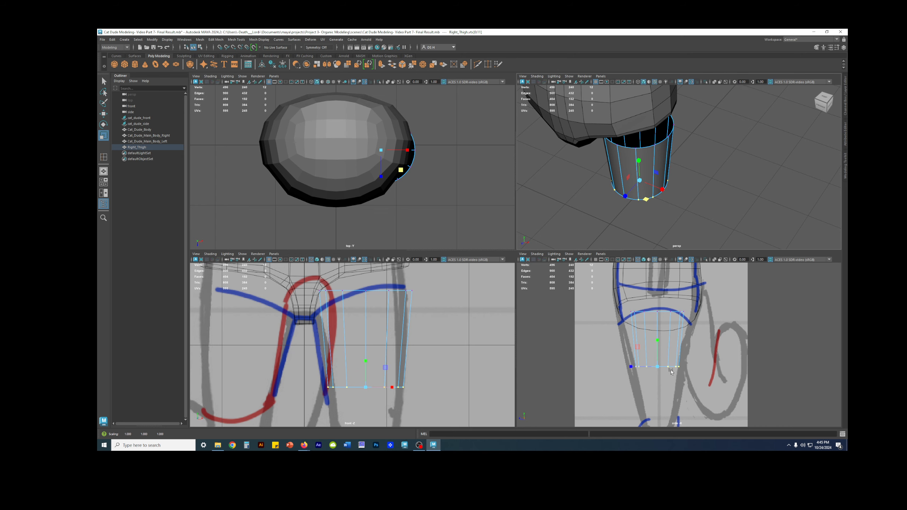
key(space)
key(ctrl+z)
key(shift+z)
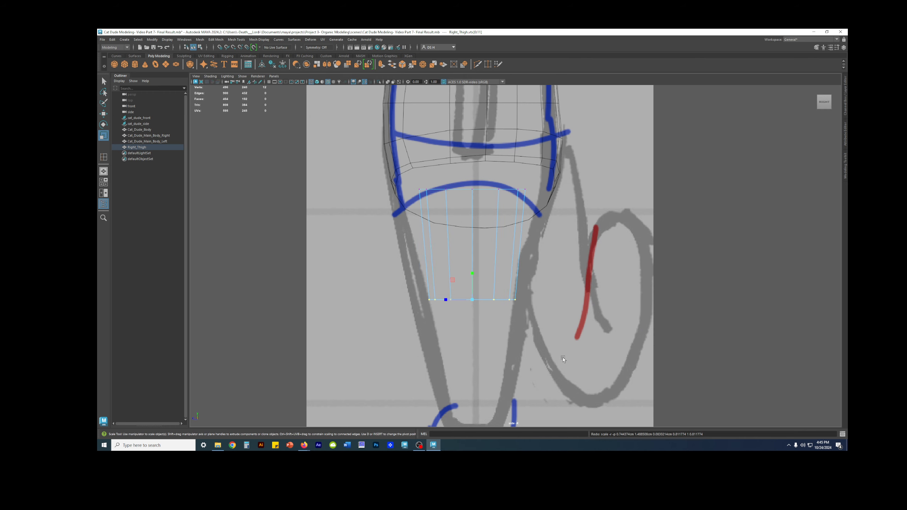
Try to stretch Right_Thigh's bottom ring along Z against the side sketch
alt+middle_drag(621, 298, 632, 310)
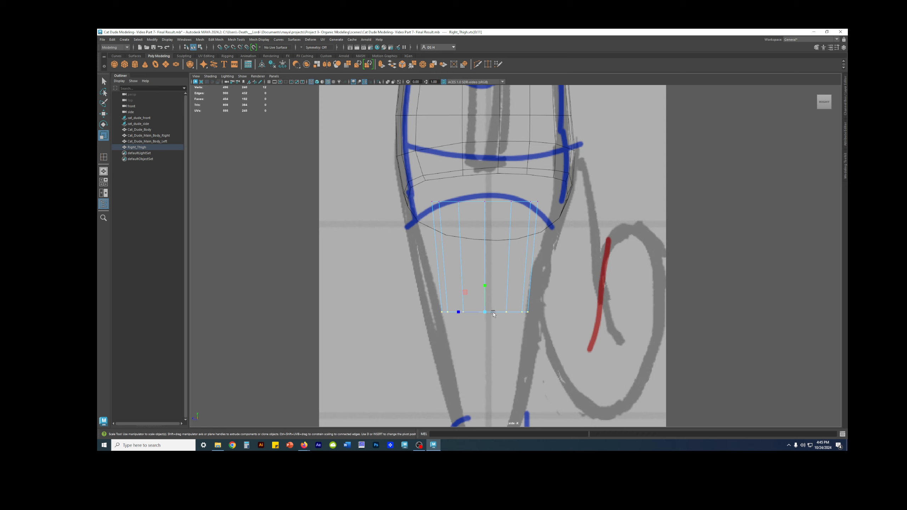
drag(456, 313, 446, 313)
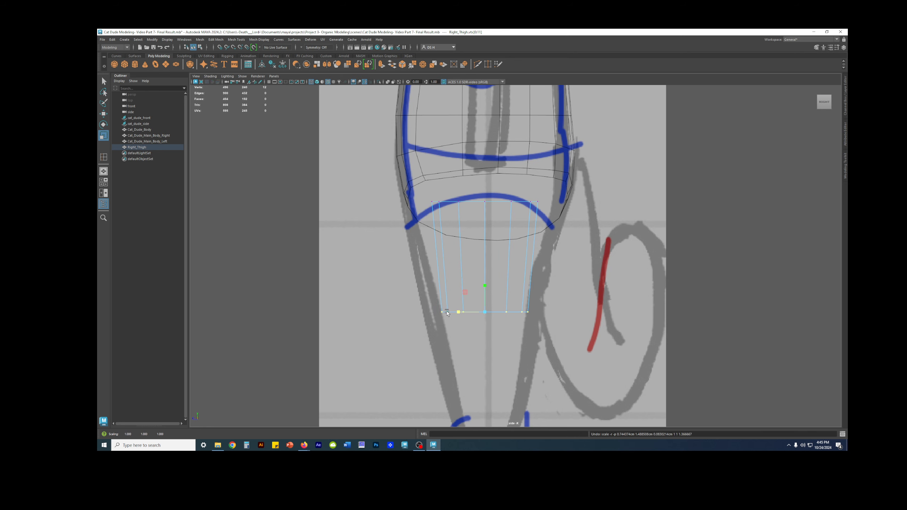
key(space)
key(space)
alt+drag(593, 210, 597, 251)
alt+middle_drag(480, 252, 556, 268)
key(space)
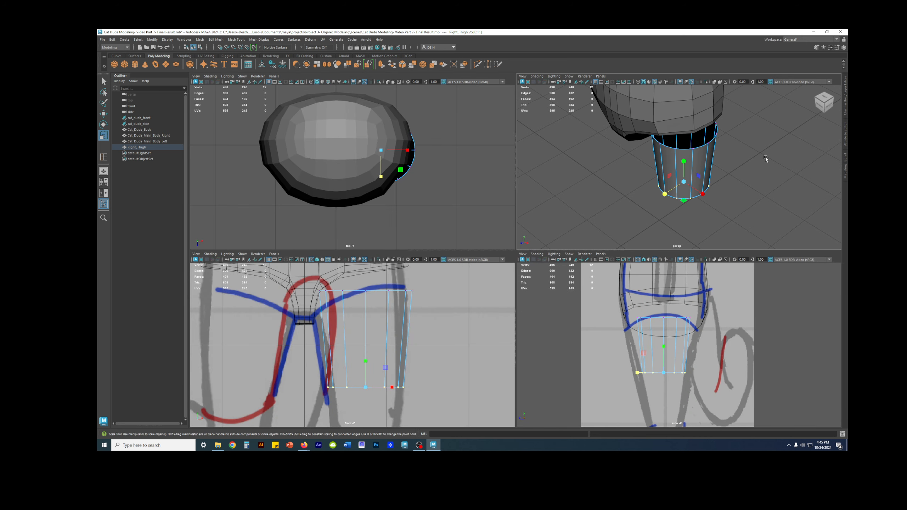
Widen Right_Thigh's bottom ring slightly in X and Z to suit the leg sketches, and clear the selection
scroll(731, 159, up, 2)
scroll(696, 369, up, 1)
scroll(689, 371, up, 1)
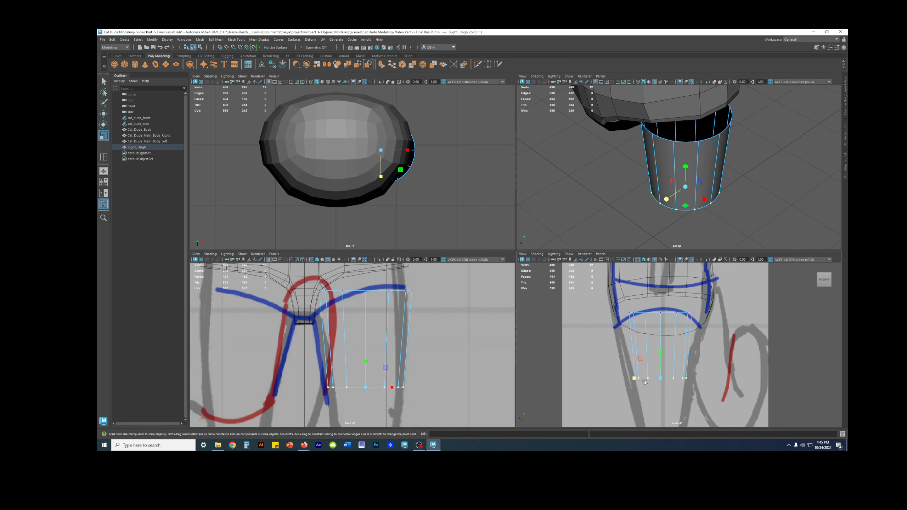
mouse_move(687, 204)
mouse_down()
mouse_move(698, 204)
mouse_move(685, 207)
mouse_up()
key(ctrl+z)
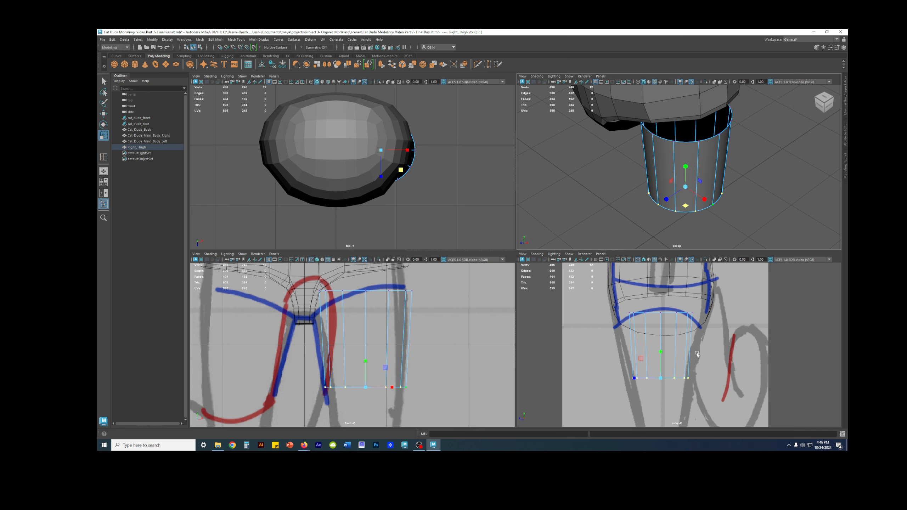
click(738, 347)
Examine the tapered Right_Thigh from several angles and review its polyCylinder1 construction settings
alt+drag(700, 165, 653, 138)
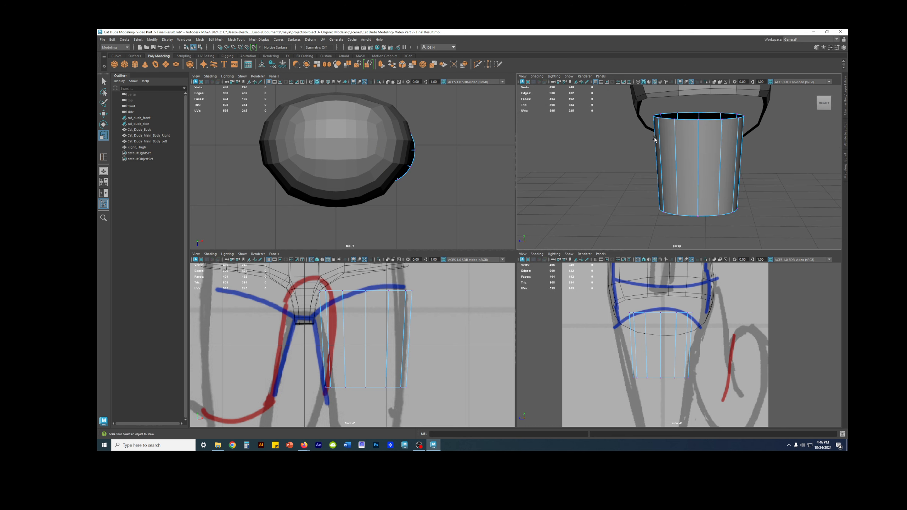
mouse_move(703, 197)
alt+mouse_down()
mouse_move(738, 172)
mouse_move(655, 179)
mouse_move(668, 194)
mouse_move(710, 191)
mouse_move(706, 180)
alt+mouse_up()
right_drag(706, 179, 726, 156)
alt+drag(734, 171, 764, 142)
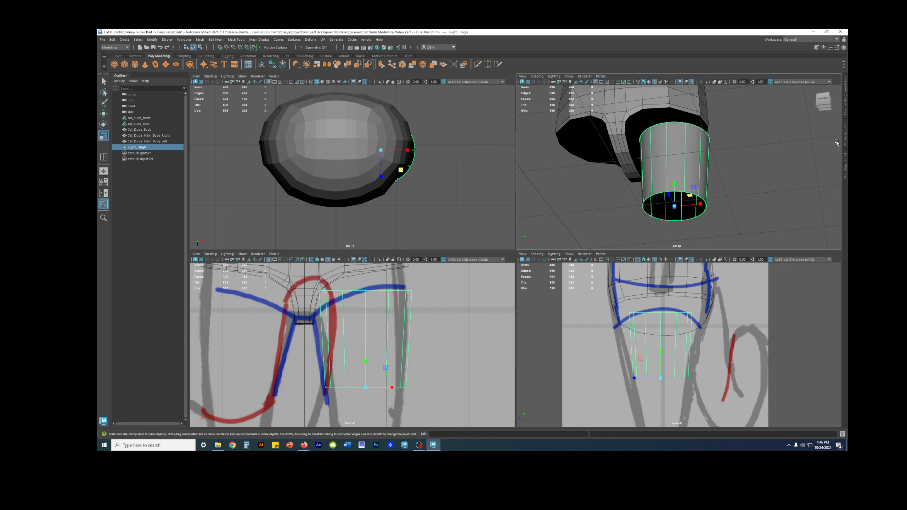
click(846, 106)
click(784, 160)
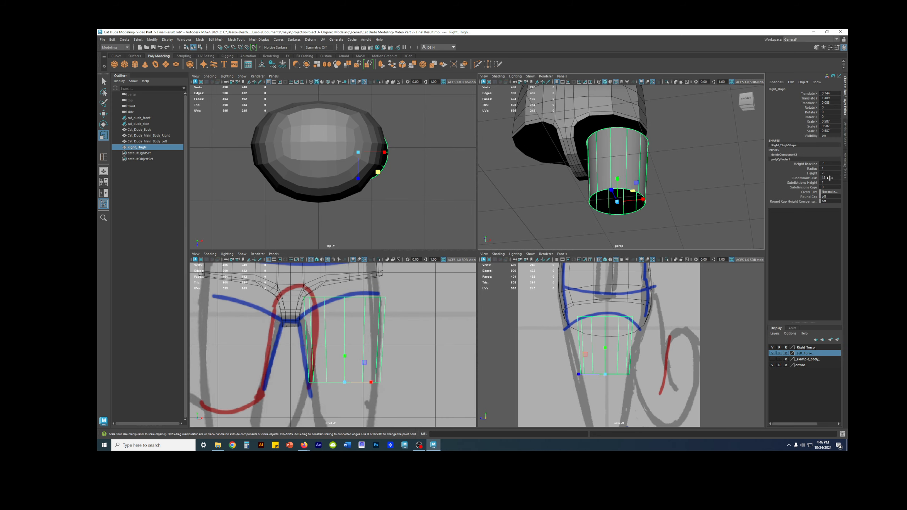
alt+drag(677, 160, 689, 174)
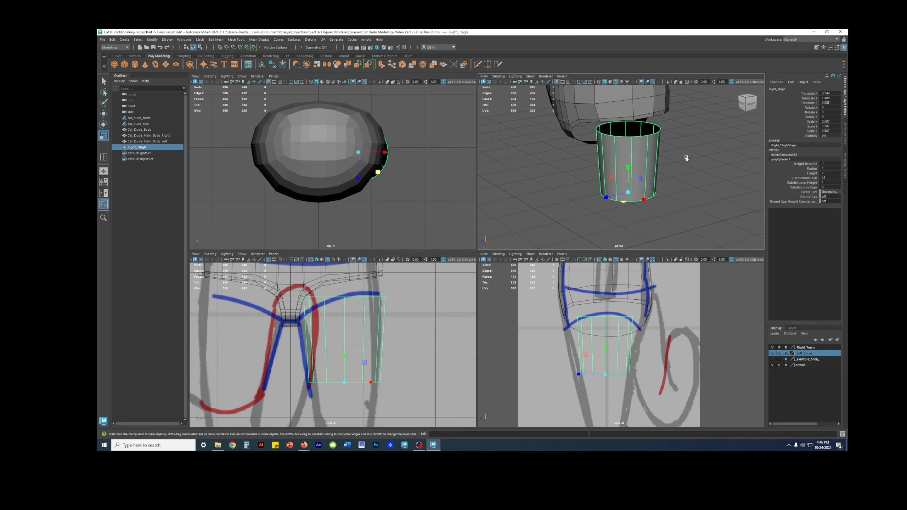
Save the scene under the new name Cat Dude Modeling- Blocking Out Thighs
key(q)
key(ctrl+shift+s)
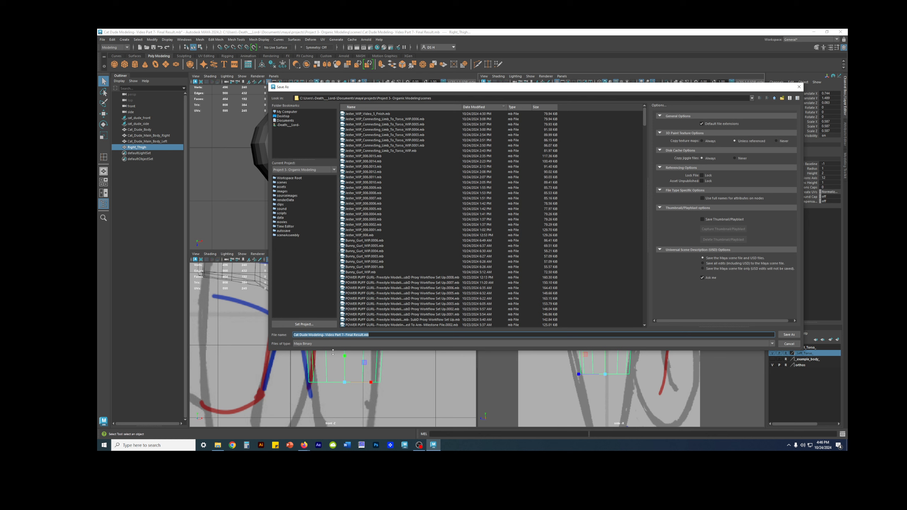
drag(325, 335, 427, 335)
text(Block)
key(Return)
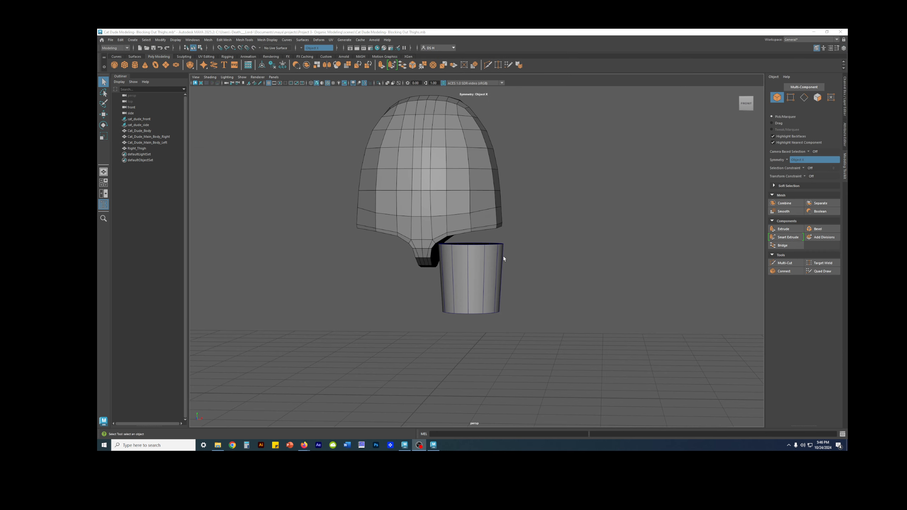
alt+drag(499, 264, 482, 233)
alt+middle_drag(483, 233, 504, 264)
alt+drag(504, 264, 493, 264)
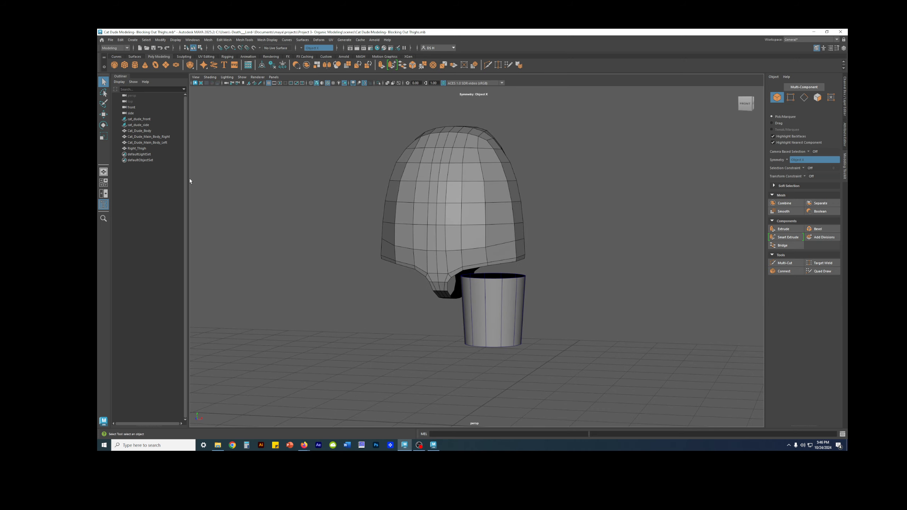
alt+drag(214, 193, 448, 236)
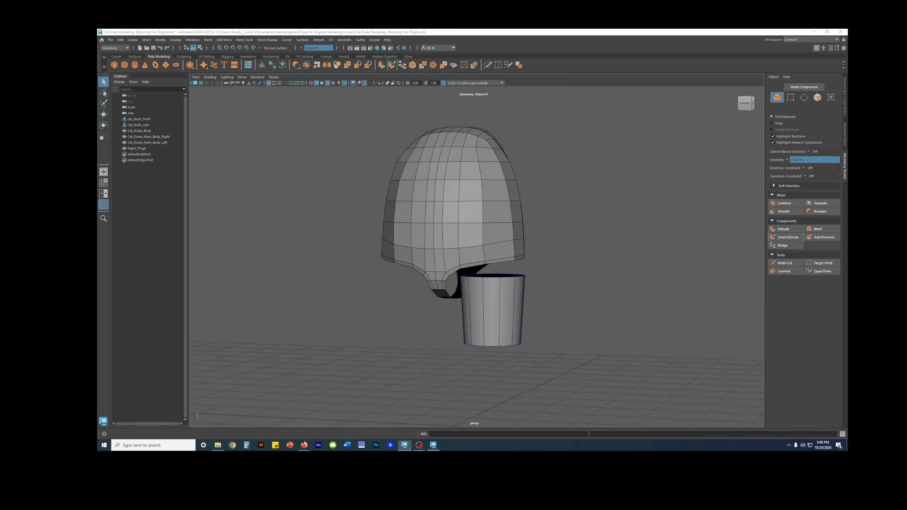
drag(847, 89, 403, 95)
double_click(401, 92)
Examine the joined torso and thigh halves in unsmoothed display, including the crotch and open leg ends from below
alt+drag(562, 259, 482, 248)
click(482, 247)
right_drag(482, 247, 456, 249)
key(1)
alt+drag(476, 272, 471, 235)
click(472, 228)
right_drag(555, 214, 565, 184)
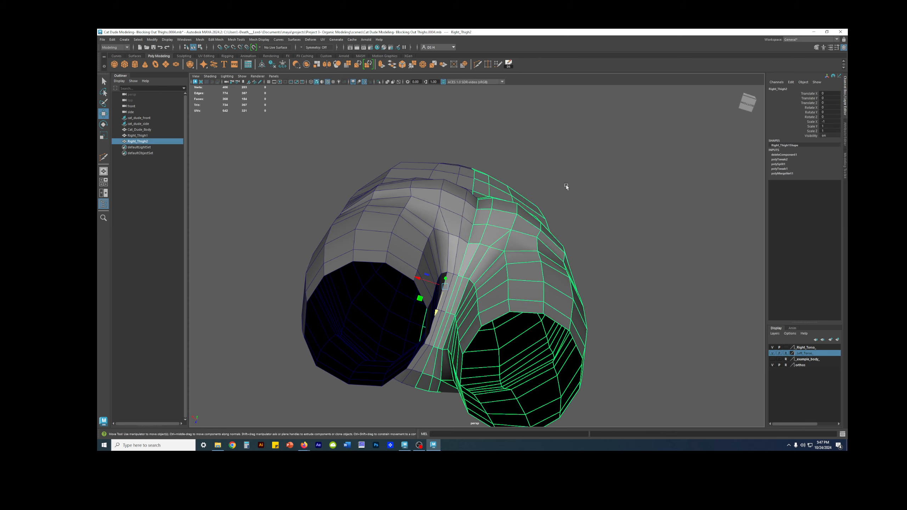
click(566, 184)
alt+drag(565, 185, 571, 245)
Preview the torso and thigh halves in smoothed display and inspect the overall shape
click(462, 239)
key(3)
scroll(450, 235, down, 5)
alt+drag(415, 228, 482, 238)
click(579, 243)
drag(500, 34, 307, 326)
drag(422, 320, 555, 141)
double_click(554, 141)
Return the mesh to unsmoothed display and adjust Right_Thigh1's outer waist and hip vertices along X from the front
alt+drag(578, 241, 554, 256)
scroll(541, 224, down, 1)
click(518, 253)
key(1)
mouse_move(550, 247)
alt+right_down()
mouse_move(607, 259)
mouse_move(548, 247)
alt+right_up()
click(582, 222)
drag(596, 222, 590, 209)
click(581, 210)
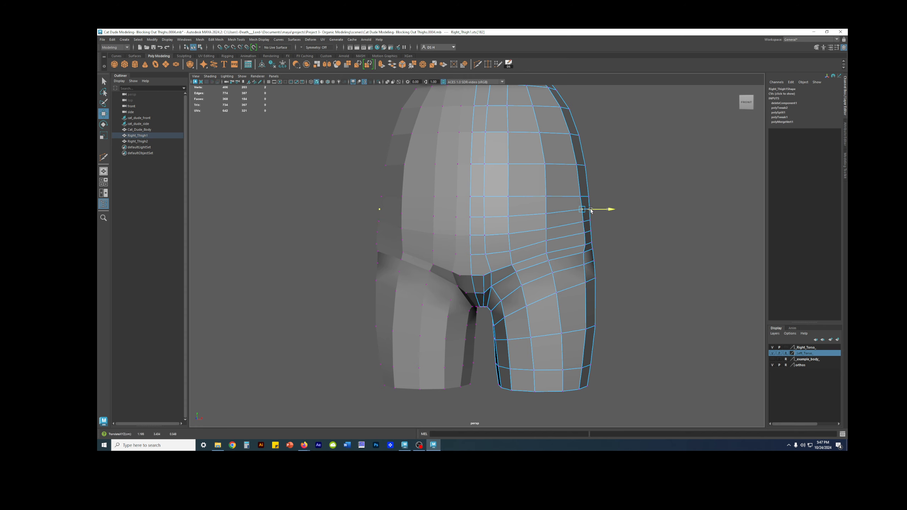
alt+drag(546, 236, 603, 264)
click(591, 251)
click(592, 264)
Preview the adjusted waist and hips in smoothed display from the front and back
key(3)
right_drag(577, 290, 624, 232)
click(644, 211)
alt+drag(643, 211, 431, 228)
In unsmoothed display, move an edge on the back of Right_Thigh1's torso slightly inward along X
click(419, 244)
key(1)
right_drag(432, 227, 429, 201)
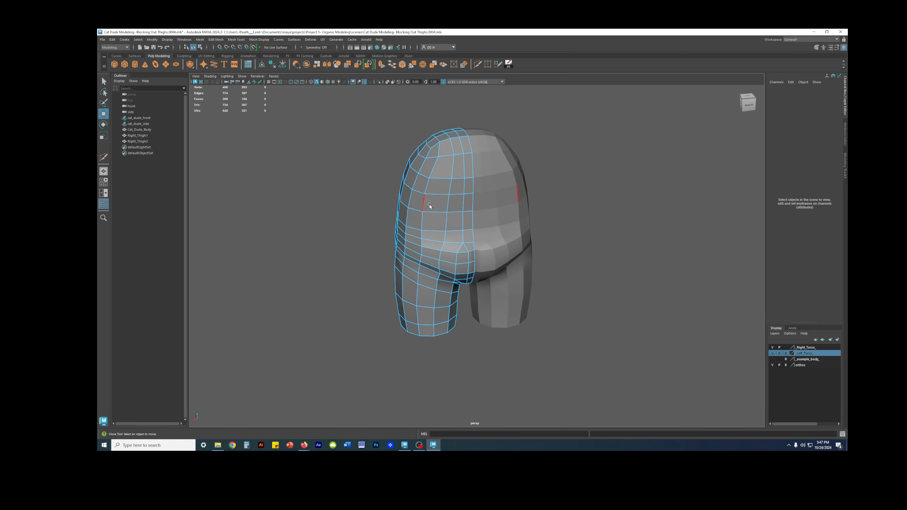
click(429, 202)
alt+drag(429, 201, 434, 174)
alt+middle_drag(434, 173, 458, 207)
alt+right_drag(458, 207, 409, 249)
alt+drag(421, 246, 435, 242)
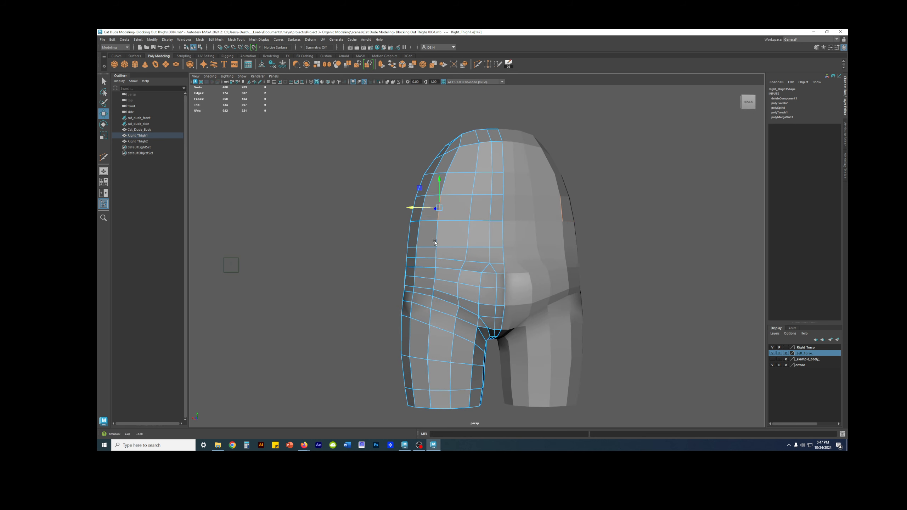
drag(415, 208, 427, 208)
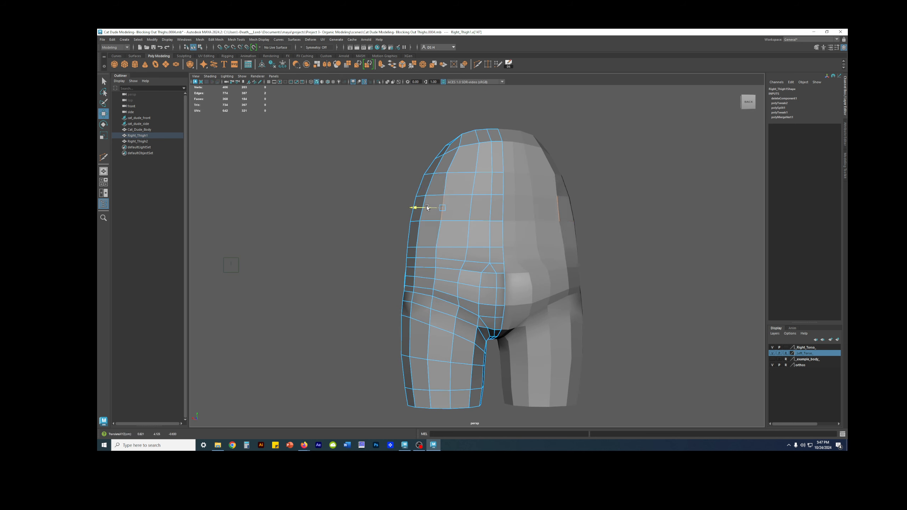
Nudge individual vertices along the same vertical edge line on the torso's back inward to even out its curve
right_drag(467, 183, 449, 182)
click(451, 175)
drag(433, 173, 437, 173)
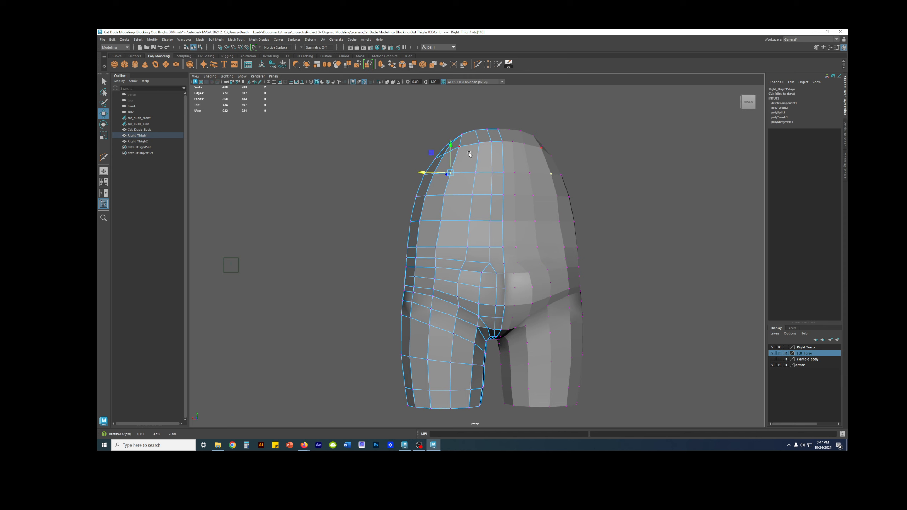
click(445, 195)
click(438, 248)
Preview the reshaped torso and thighs in smoothed display and inspect the surface from all sides
alt+drag(450, 231, 479, 260)
key(3)
right_drag(480, 249, 514, 230)
click(557, 221)
alt+drag(557, 221, 476, 277)
alt+drag(453, 268, 553, 237)
click(425, 269)
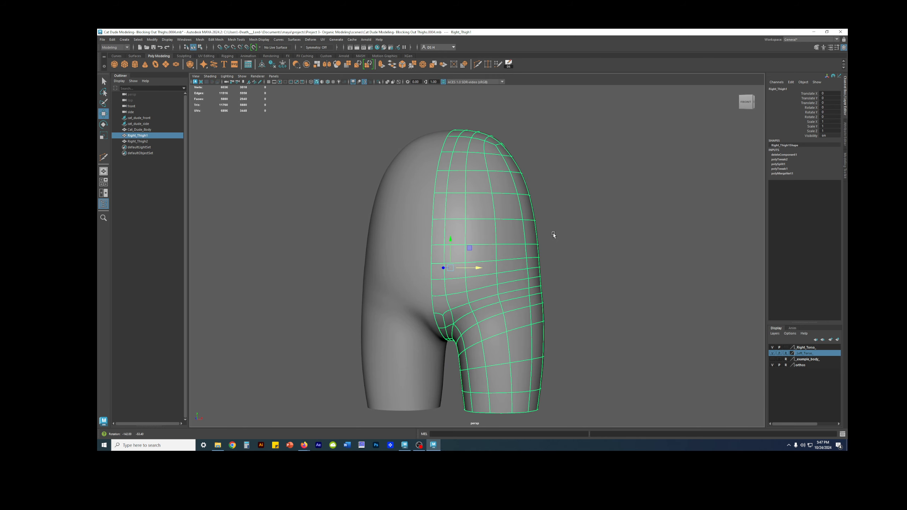
alt+drag(564, 274, 526, 197)
click(586, 202)
Compare the unsmoothed and smoothed forms, keep the smoothed display, and show wireframe over the shaded mesh
alt+drag(395, 216, 467, 265)
click(467, 265)
key(1)
key(3)
click(576, 259)
alt+drag(577, 260, 603, 253)
key(alt+5)
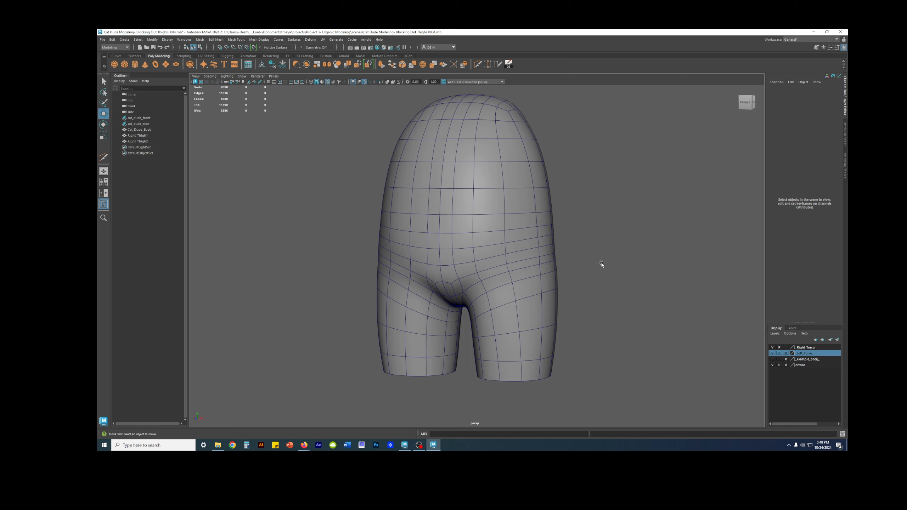
Compare the smoothed, joined body with the separate low-poly torso and thigh in the earlier thigh-blocking scene
alt+drag(488, 275, 530, 252)
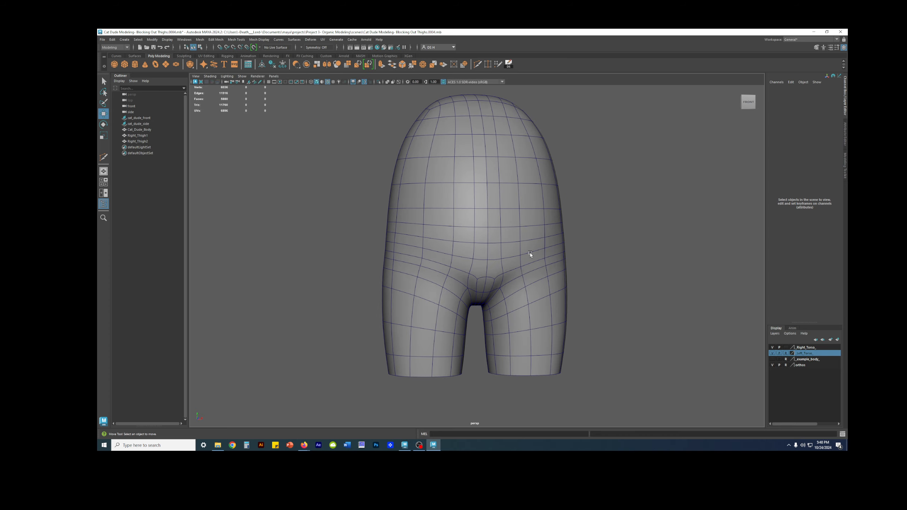
alt+drag(604, 264, 549, 265)
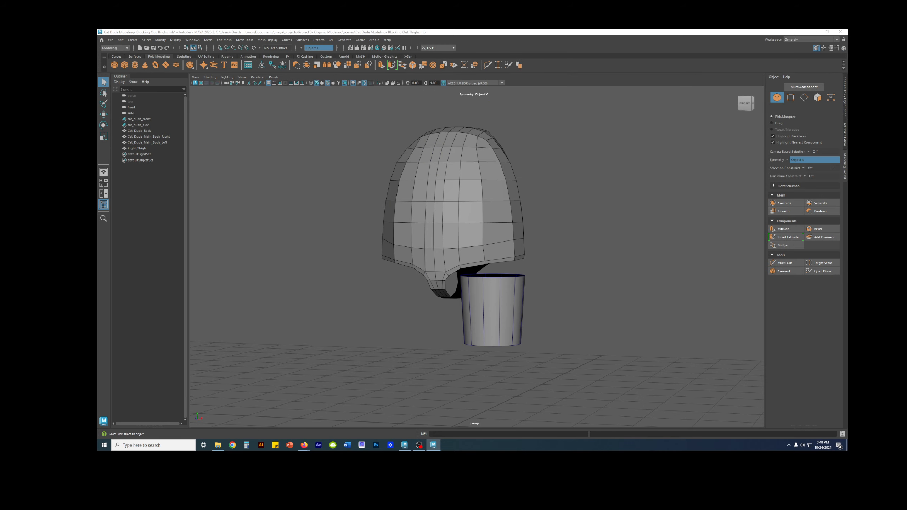
alt+drag(676, 344, 500, 298)
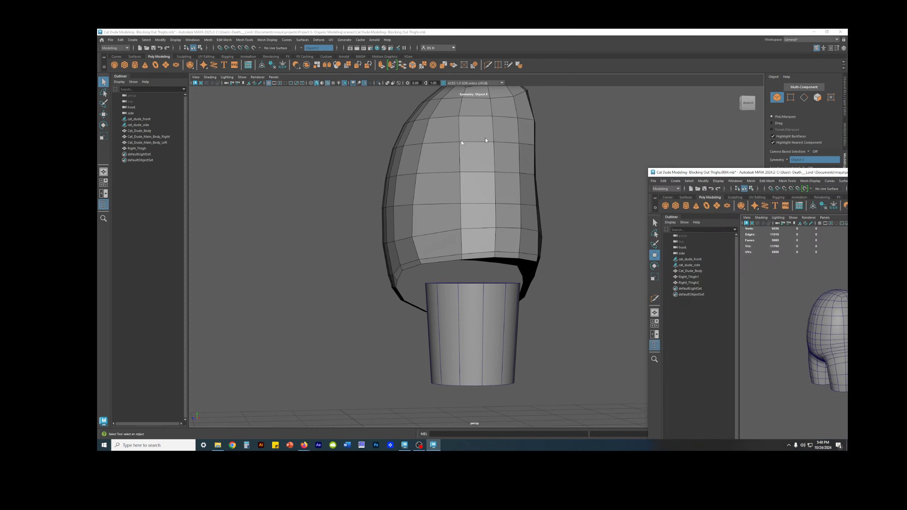
alt+drag(569, 294, 467, 271)
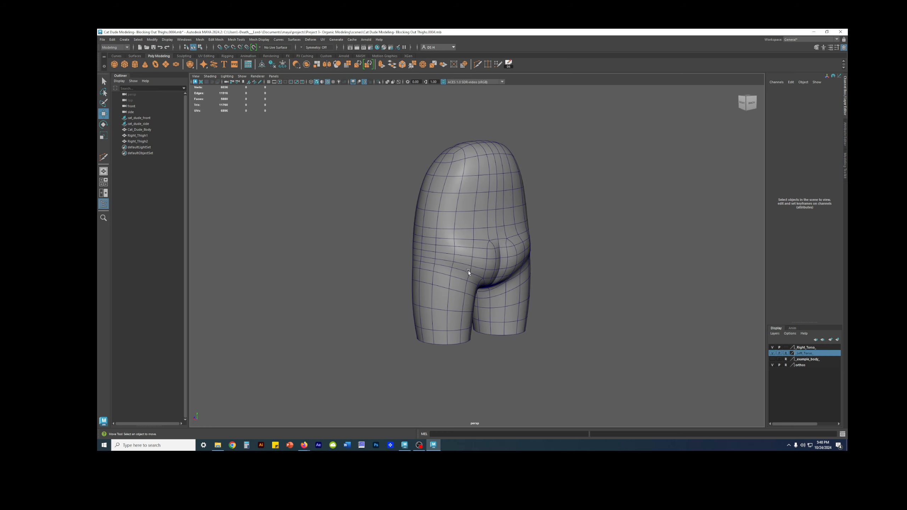
Toggle the wireframe overlay off and on to compare the smoothed body's surface with its edge flow from several angles
right_drag(468, 271, 452, 312)
alt+drag(516, 278, 573, 281)
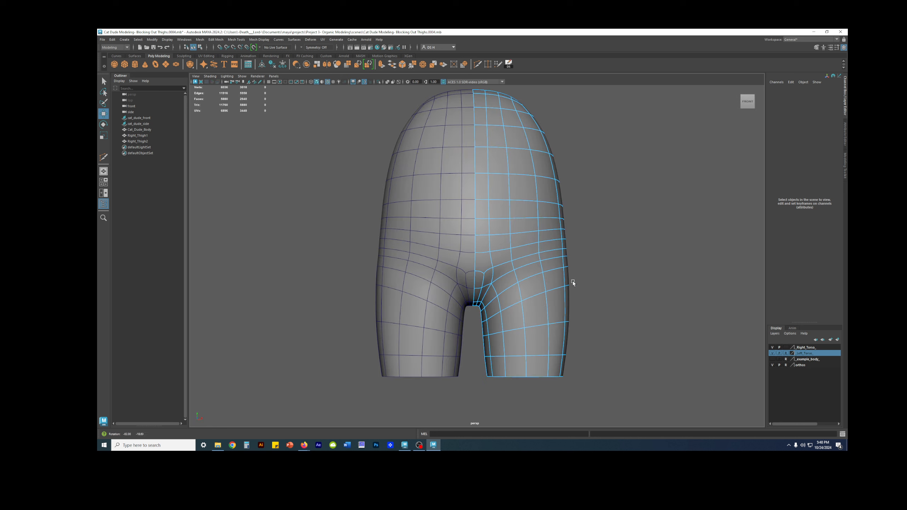
key(alt+5)
key(alt+5)
right_drag(563, 246, 613, 198)
alt+drag(571, 238, 534, 263)
mouse_move(537, 259)
alt+middle_down()
mouse_move(542, 240)
mouse_move(532, 271)
alt+middle_up()
scroll(541, 240, down, 3)
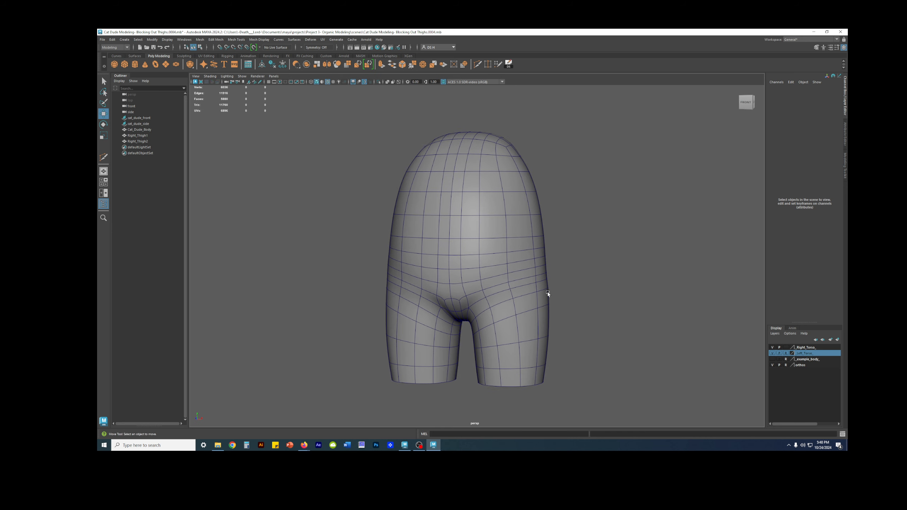
Examine the edge flow around the crotch, hips and thighs up close, and review the whole body from all sides
alt+drag(579, 310, 432, 271)
alt+drag(439, 219, 576, 282)
alt+middle_drag(540, 312, 526, 250)
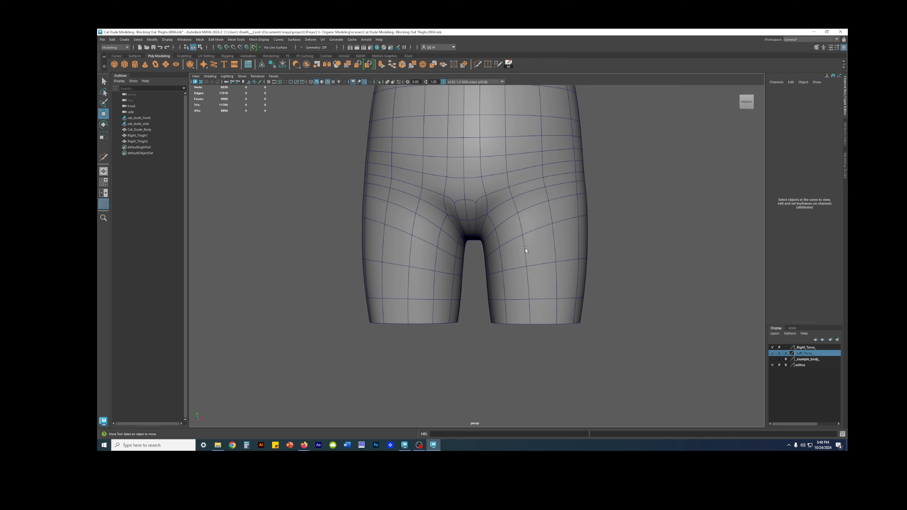
alt+drag(528, 229, 551, 263)
alt+drag(610, 291, 328, 299)
alt+drag(423, 289, 653, 300)
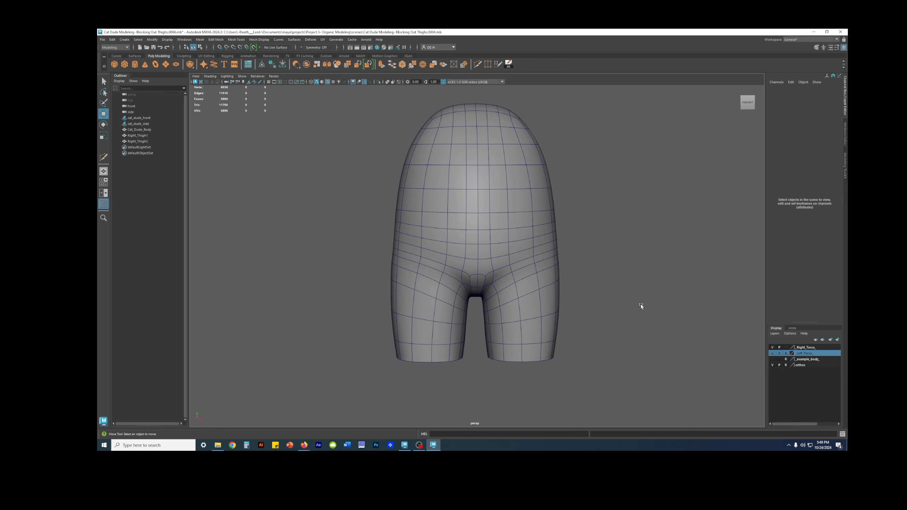